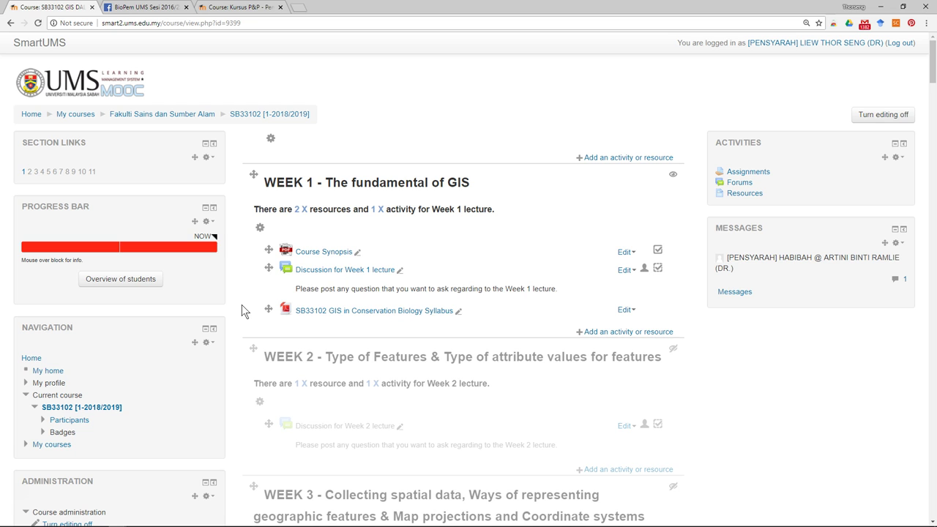
- Open the list of participants of the SB33102 [1-2018/2019] course
{"action": "scroll", "coordinate": [242, 310], "scroll_direction": "down", "scroll_amount": 3}
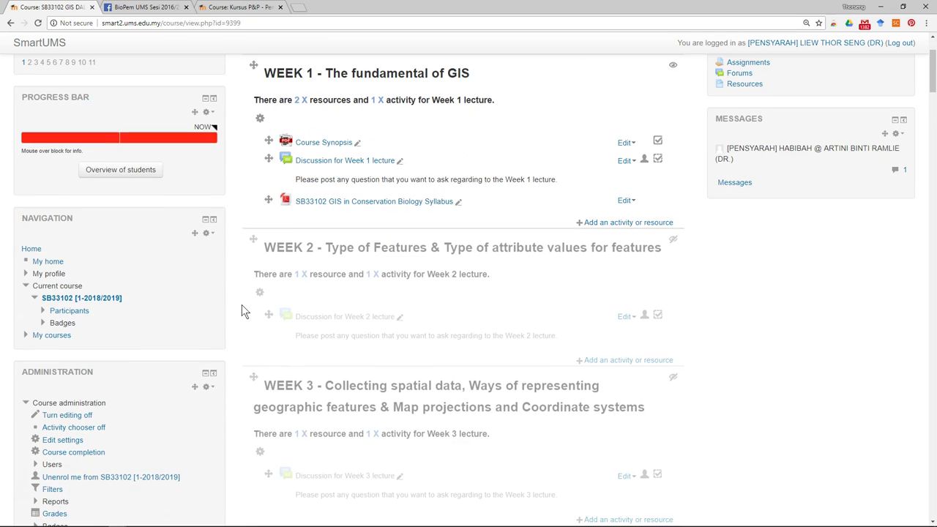
{"action": "left_click", "coordinate": [73, 310]}
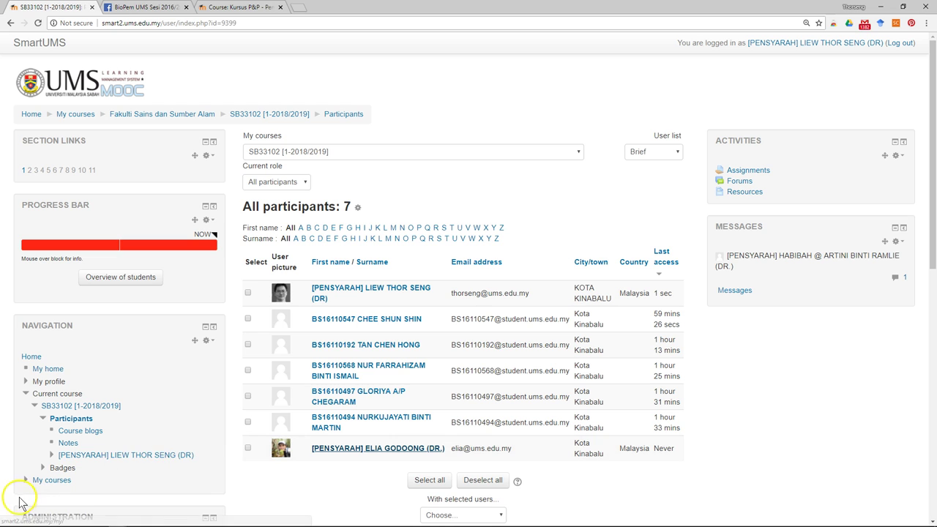
- Open the course grades and choose the Excel spreadsheet export
{"action": "scroll", "coordinate": [322, 395], "scroll_direction": "down", "scroll_amount": 4}
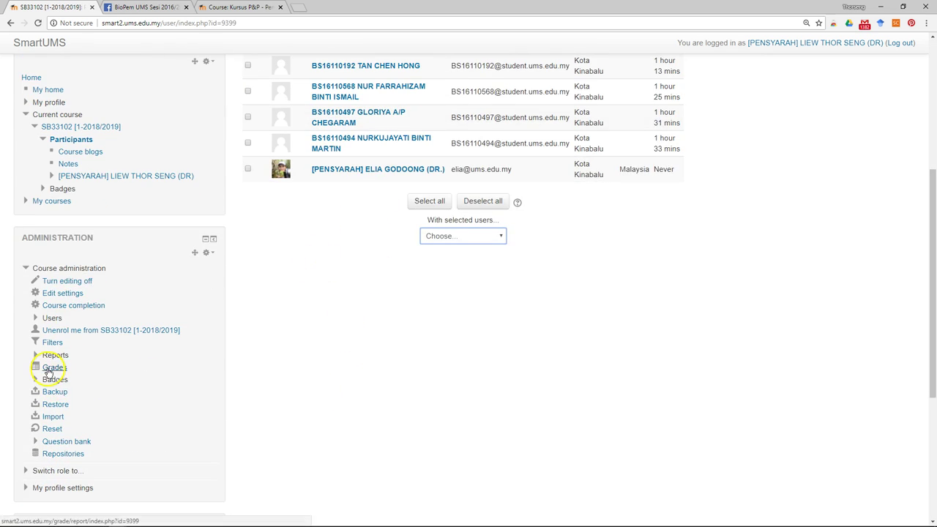
{"action": "left_click", "coordinate": [48, 368]}
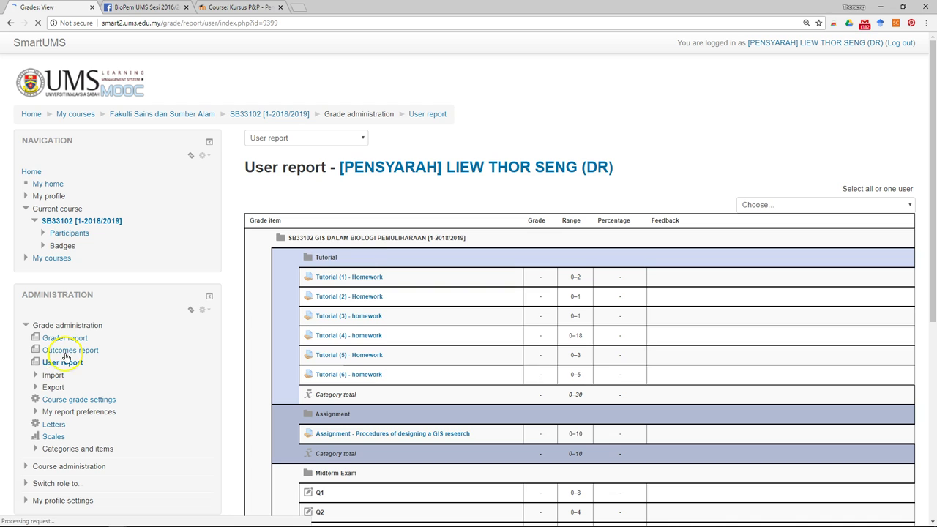
{"action": "left_click", "coordinate": [286, 143]}
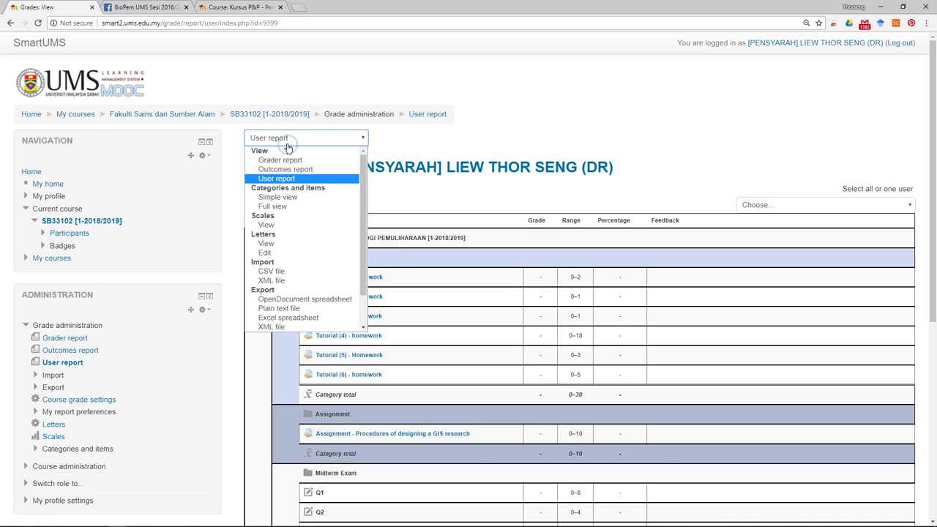
{"action": "left_click", "coordinate": [297, 318]}
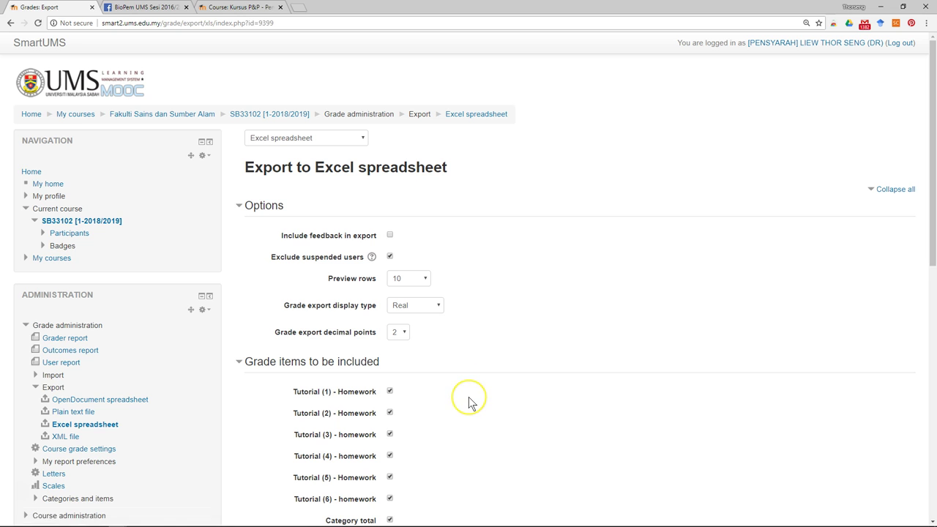
- Submit the export with all grade items included and download it as SB33102 [1-20182019] Grades.xlsx
{"action": "scroll", "coordinate": [469, 401], "scroll_direction": "down", "scroll_amount": 1}
{"action": "scroll", "coordinate": [469, 397], "scroll_direction": "down", "scroll_amount": 7}
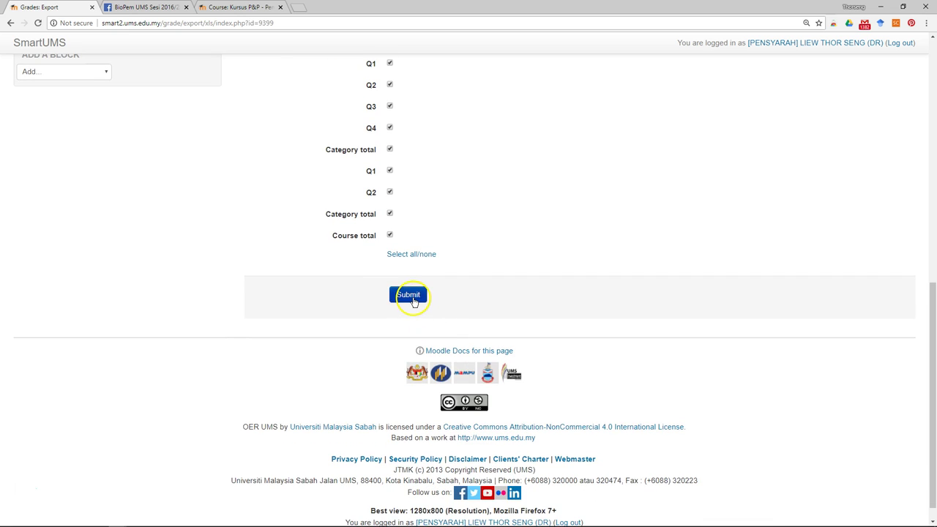
{"action": "left_click", "coordinate": [414, 300]}
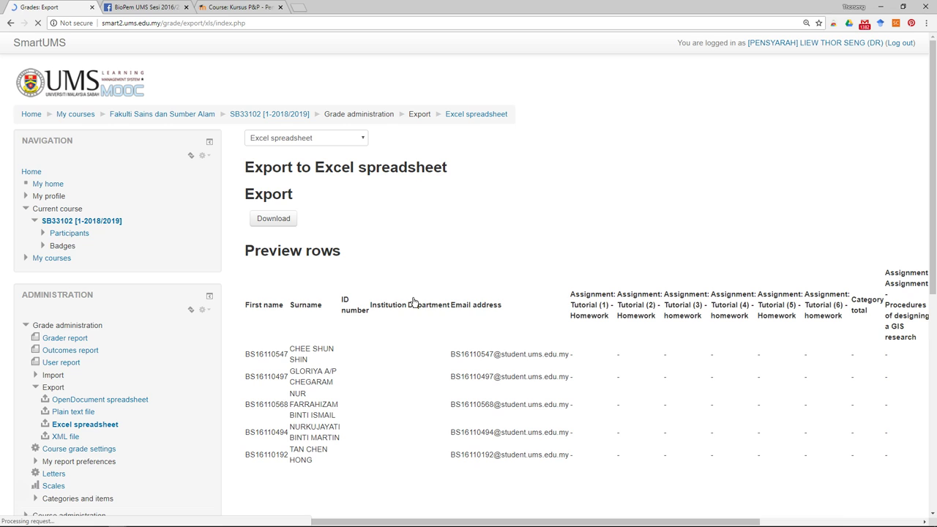
{"action": "left_click", "coordinate": [279, 223]}
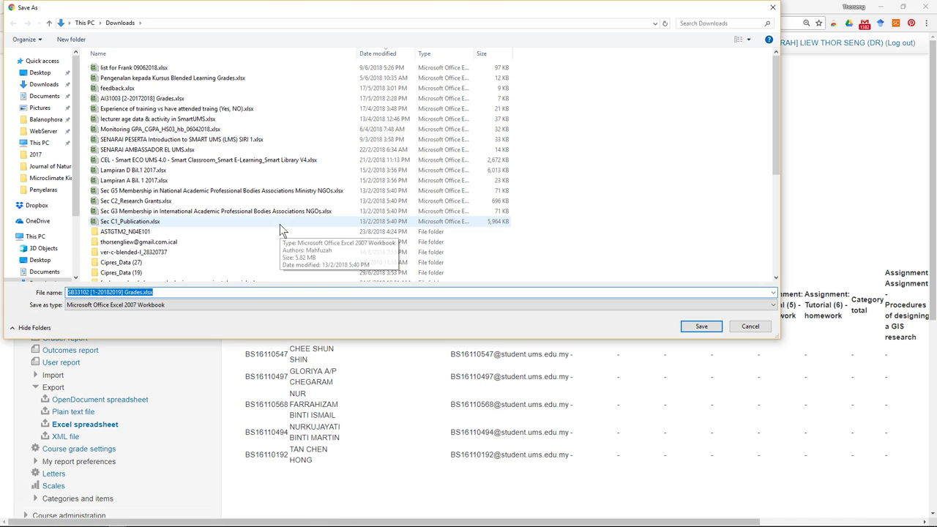
{"action": "key", "text": "Escape"}
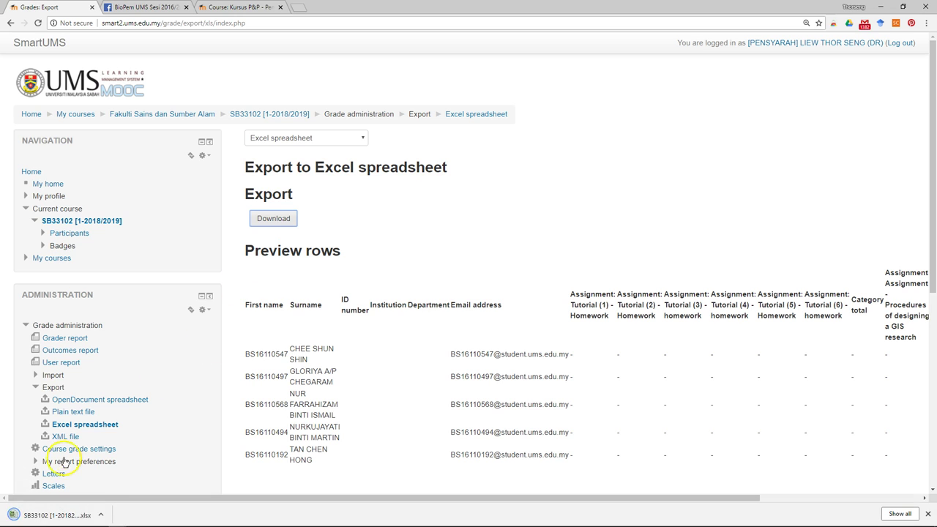
- Open the downloaded grades workbook in Spreadsheets and fit columns A and B to their contents
{"action": "left_click", "coordinate": [68, 517]}
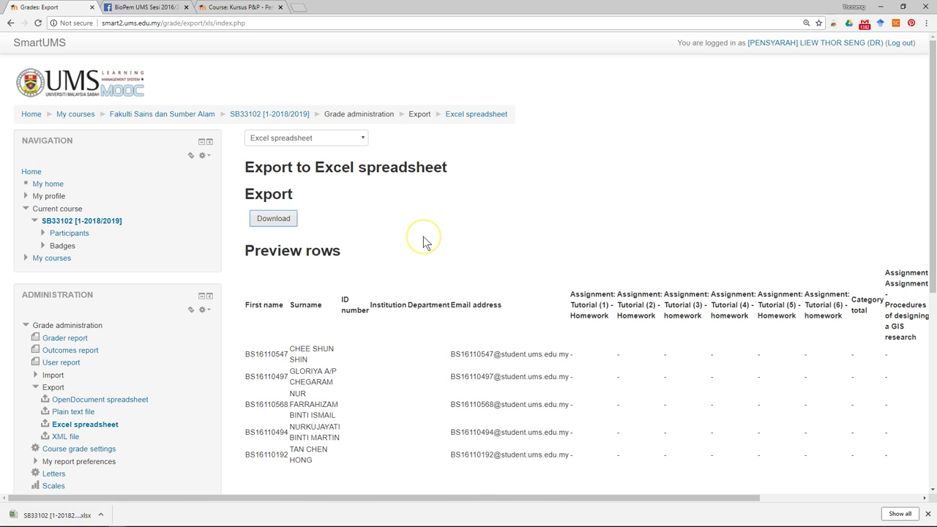
{"action": "left_click", "coordinate": [73, 516]}
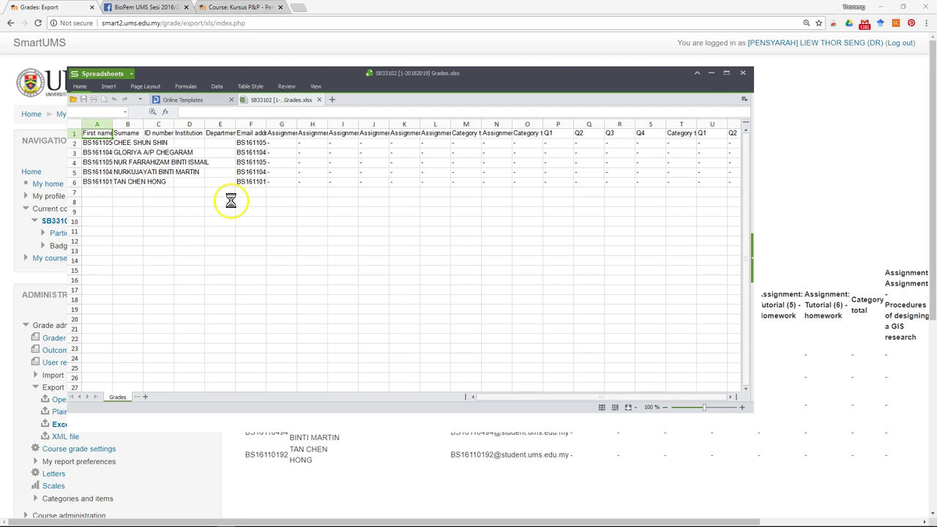
{"action": "double_click", "coordinate": [145, 129]}
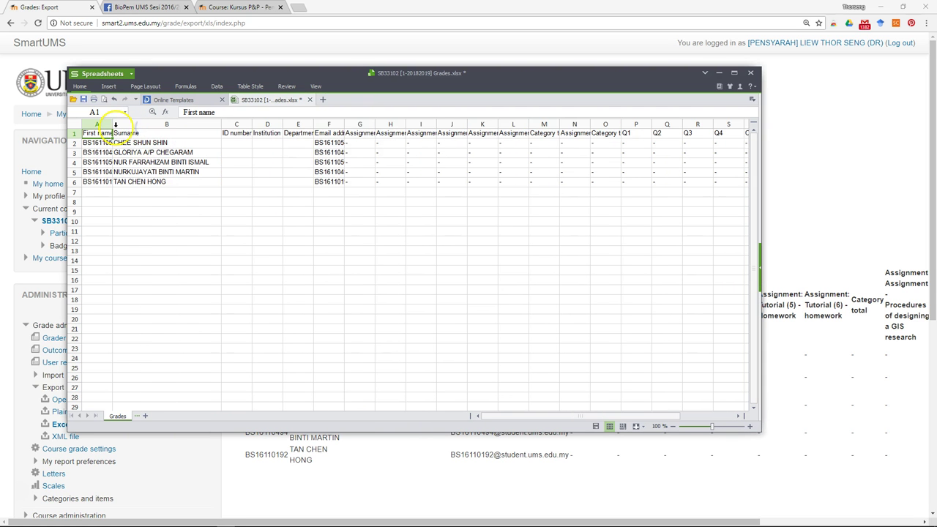
{"action": "double_click", "coordinate": [112, 129]}
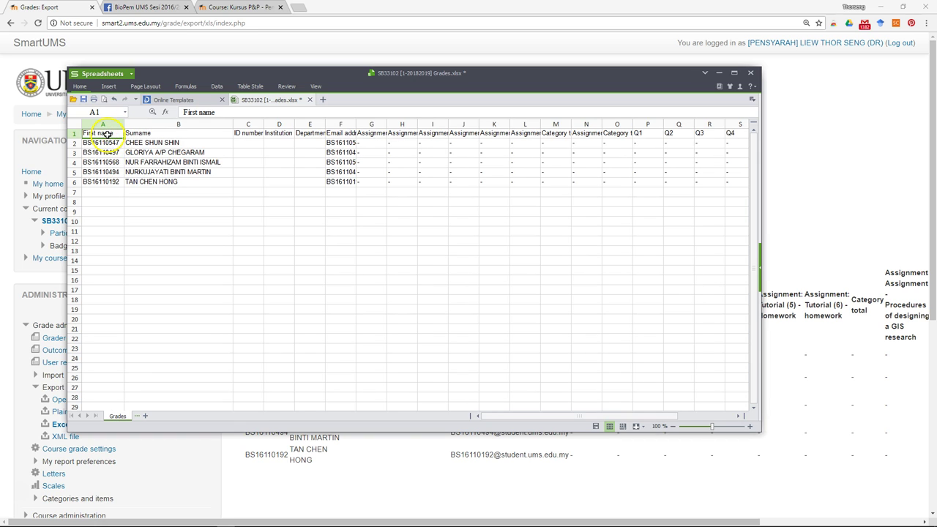
- Select the first name and surname data in A1:B6, and close the workbook without saving
{"action": "left_click_drag", "start_coordinate": [95, 132], "coordinate": [180, 182]}
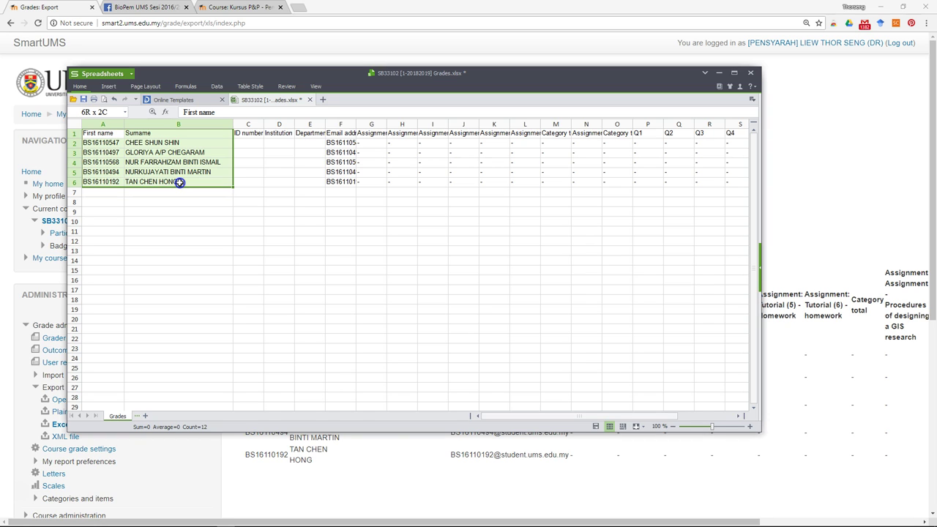
{"action": "left_click_drag", "start_coordinate": [179, 182], "coordinate": [179, 183]}
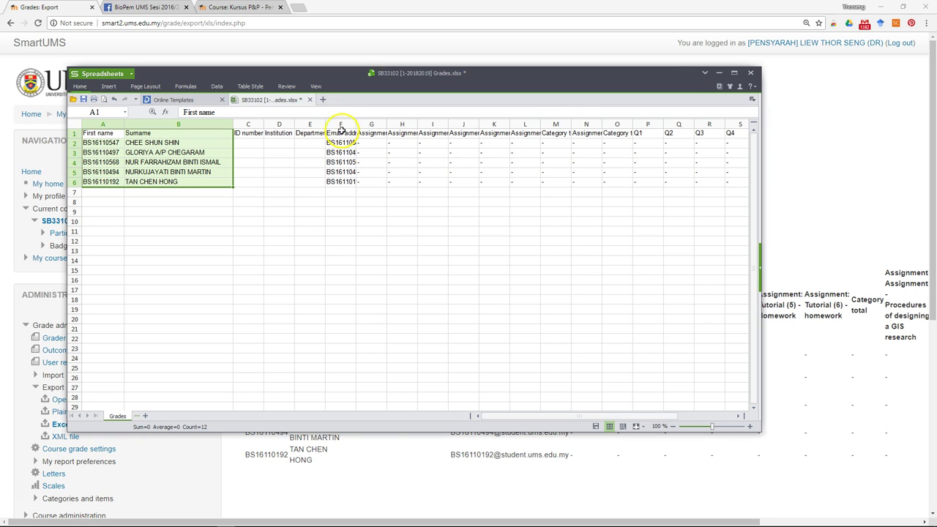
{"action": "left_click", "coordinate": [751, 74]}
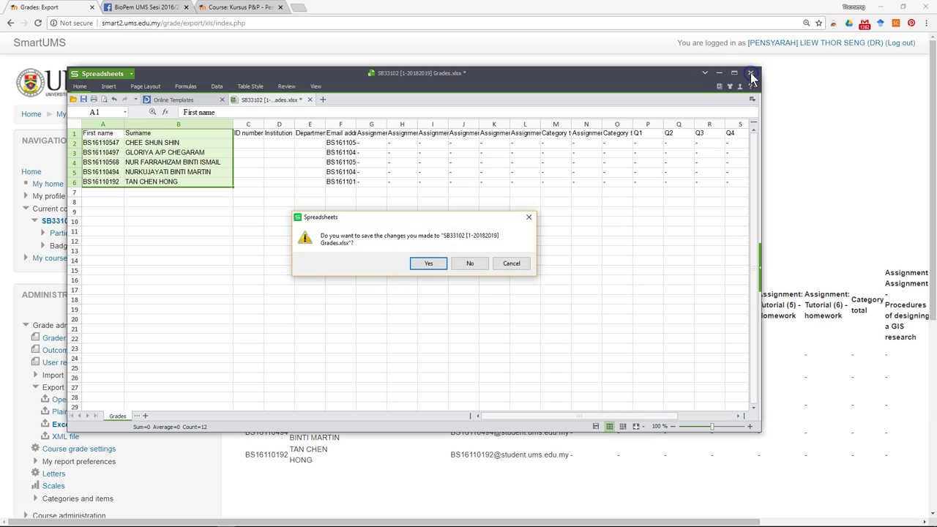
{"action": "left_click", "coordinate": [471, 264]}
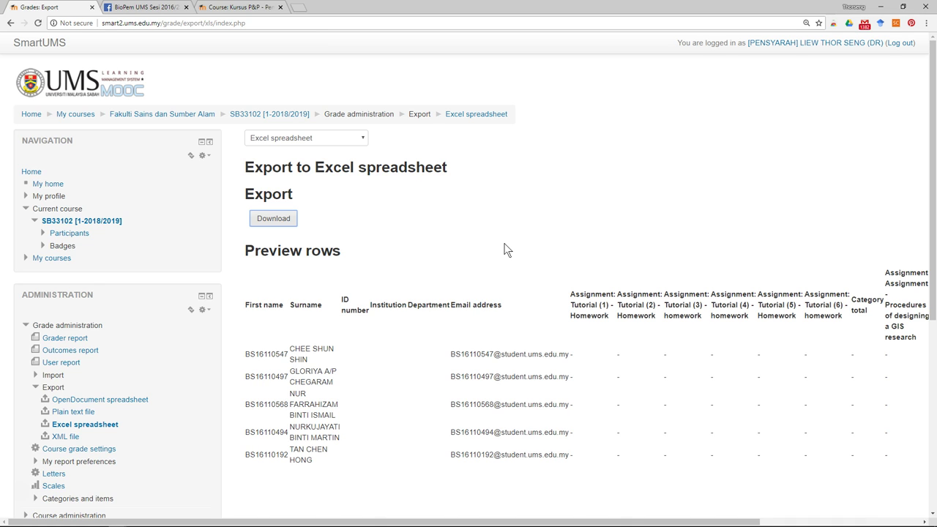
- Return to the SB33102 course page and open its Groups management page under user administration
{"action": "scroll", "coordinate": [504, 250], "scroll_direction": "down", "scroll_amount": 4}
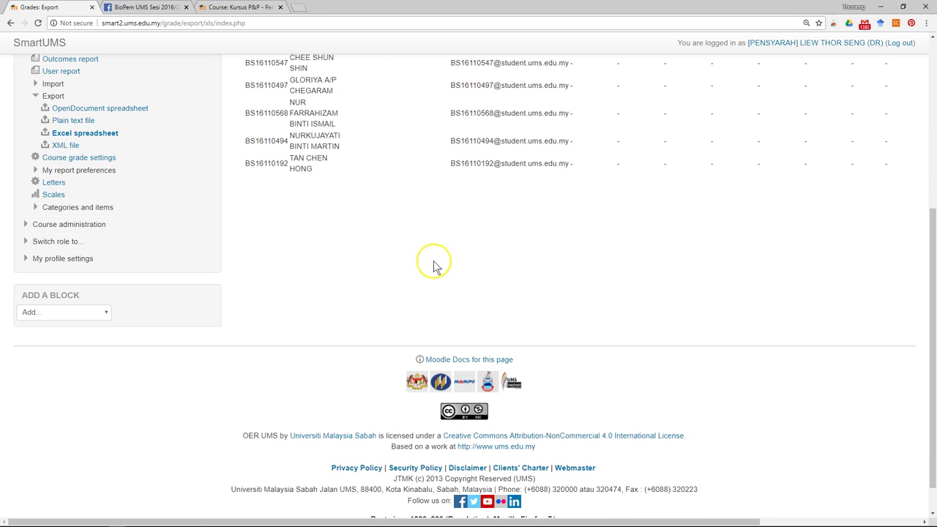
{"action": "scroll", "coordinate": [433, 261], "scroll_direction": "up", "scroll_amount": 4}
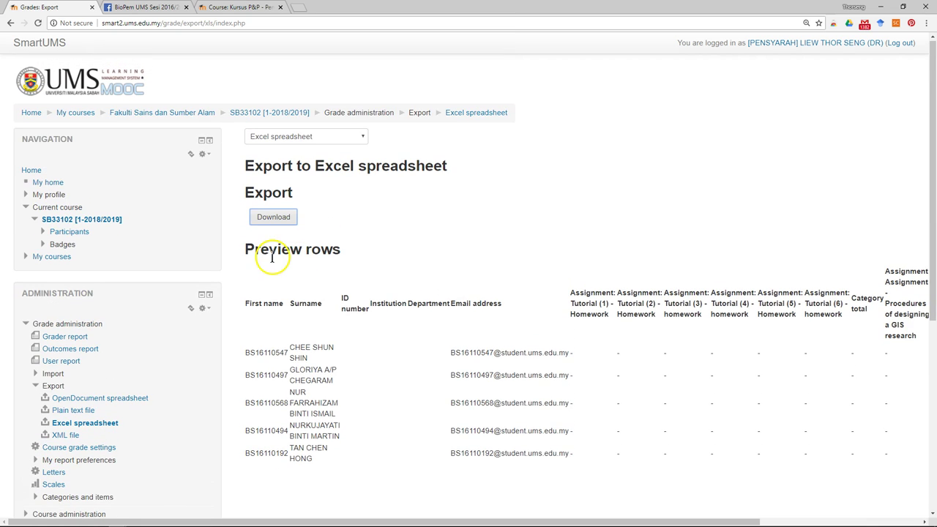
{"action": "left_click", "coordinate": [281, 114]}
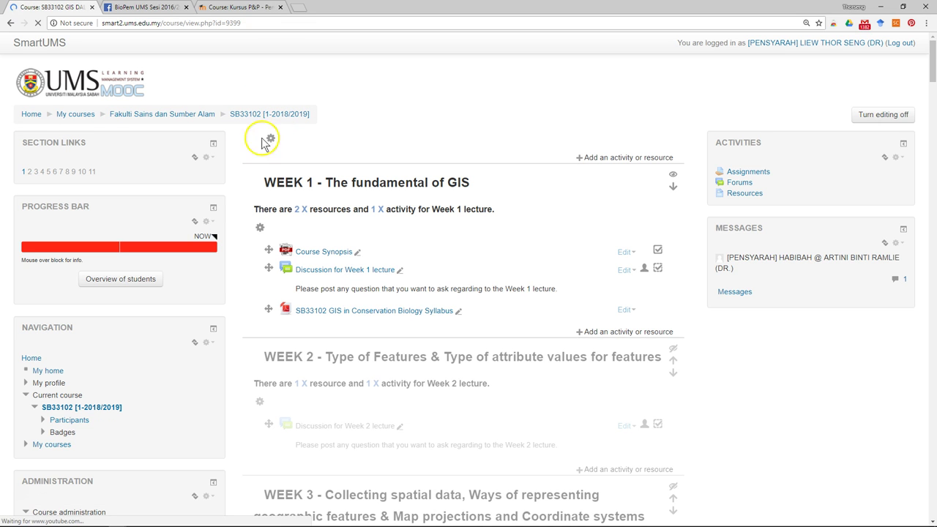
{"action": "scroll", "coordinate": [235, 292], "scroll_direction": "down", "scroll_amount": 4}
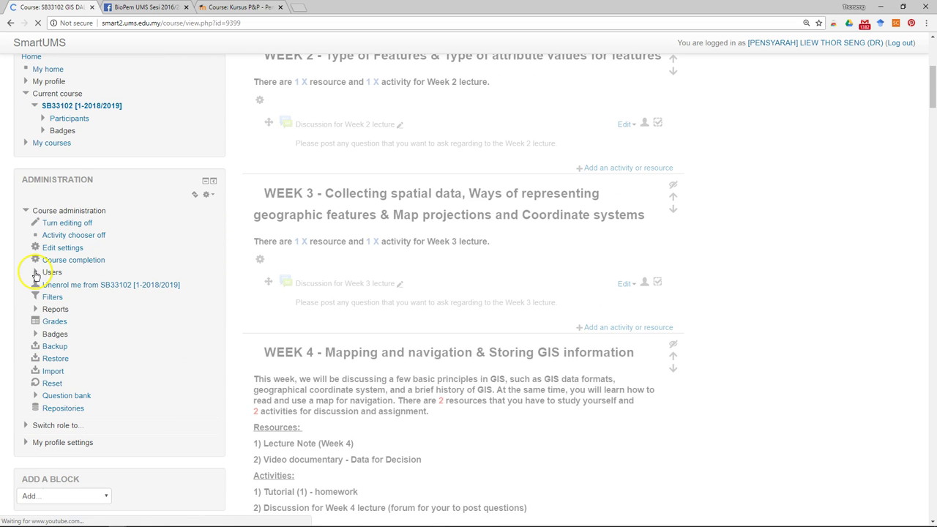
{"action": "left_click_drag", "start_coordinate": [41, 180], "coordinate": [103, 180]}
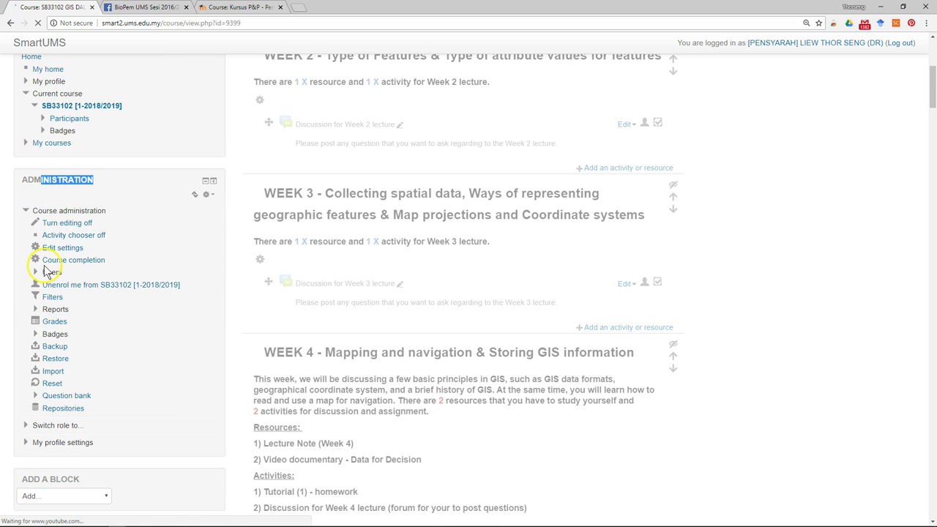
{"action": "left_click", "coordinate": [35, 273]}
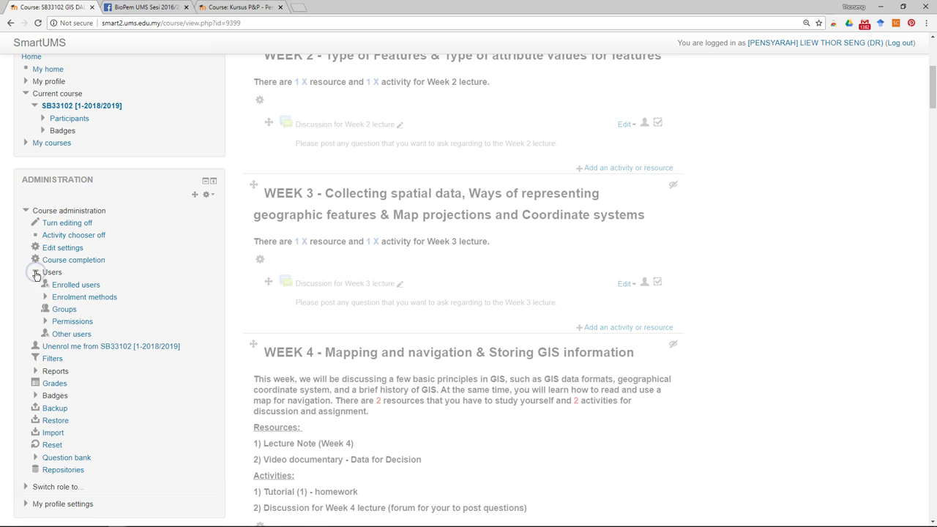
{"action": "left_click", "coordinate": [60, 312]}
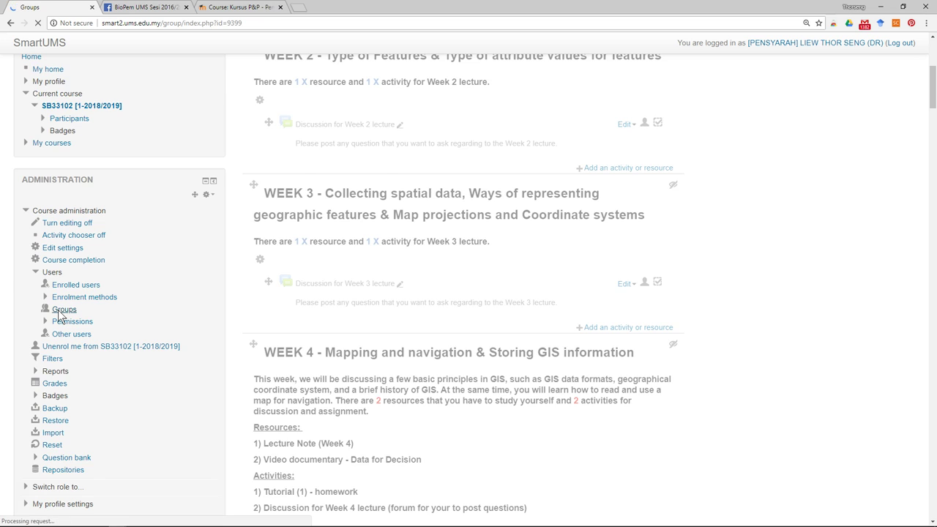
- Check the members of Groups 01, 02, 03 and 05, and look through the groups list to its end
{"action": "left_click_drag", "start_coordinate": [307, 262], "coordinate": [299, 244]}
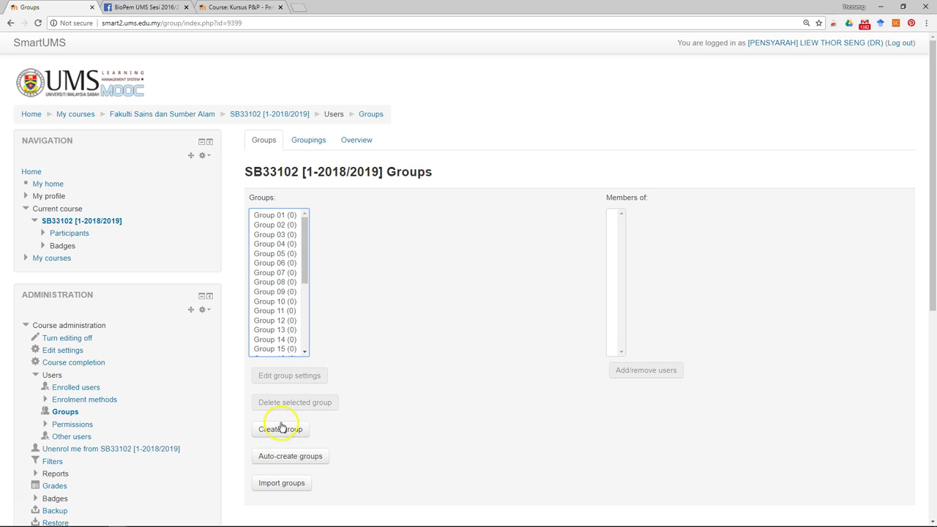
{"action": "left_click", "coordinate": [274, 215]}
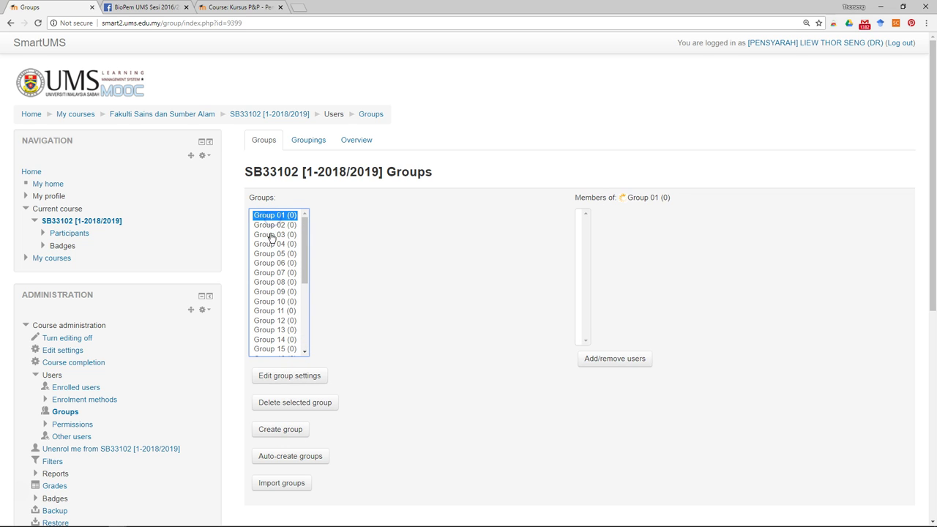
{"action": "left_click", "coordinate": [271, 235]}
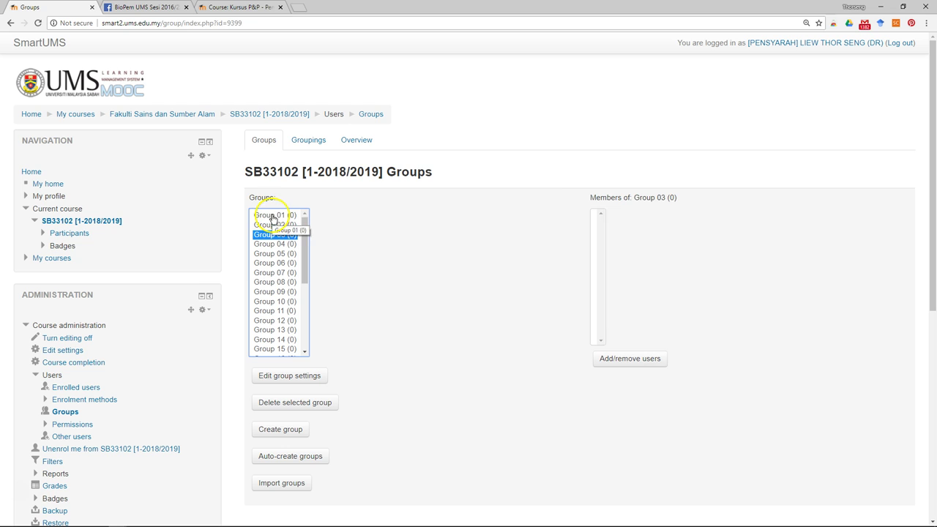
{"action": "left_click", "coordinate": [275, 215]}
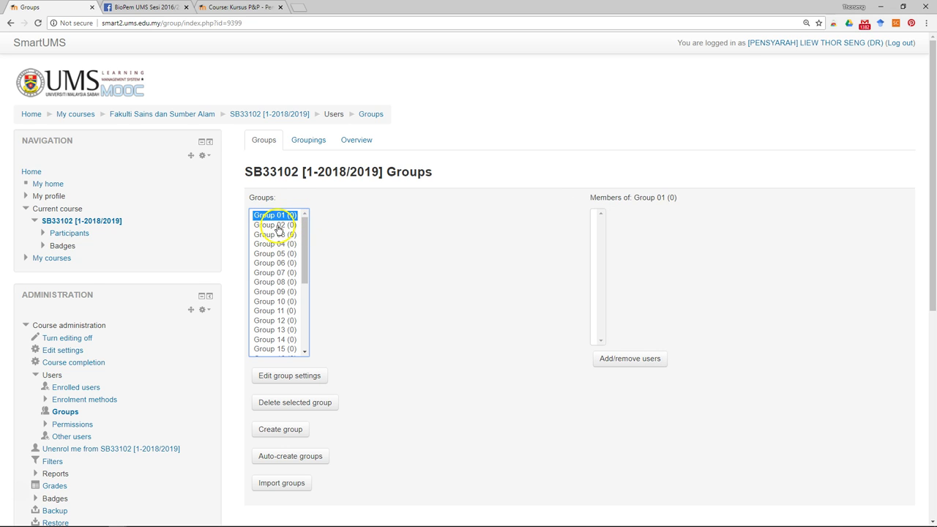
{"action": "left_click", "coordinate": [278, 224]}
{"action": "left_click", "coordinate": [274, 235]}
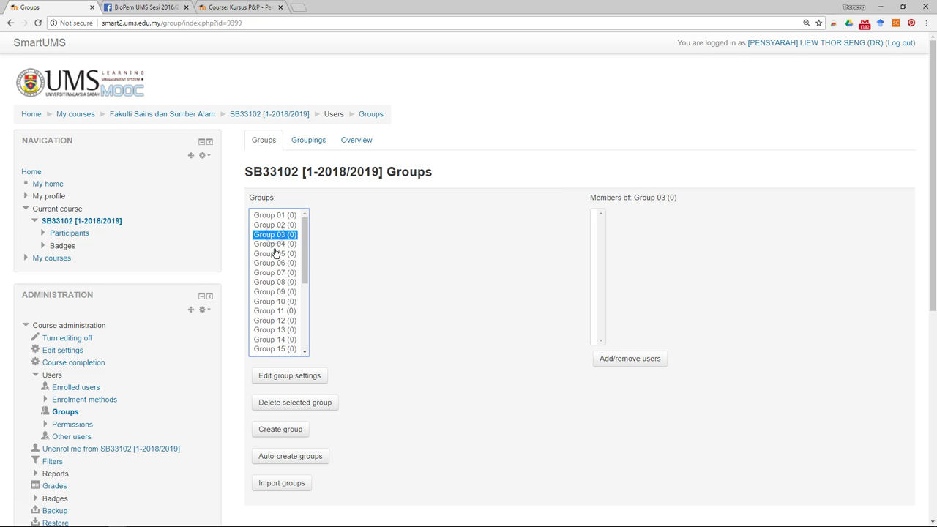
{"action": "left_click", "coordinate": [275, 254]}
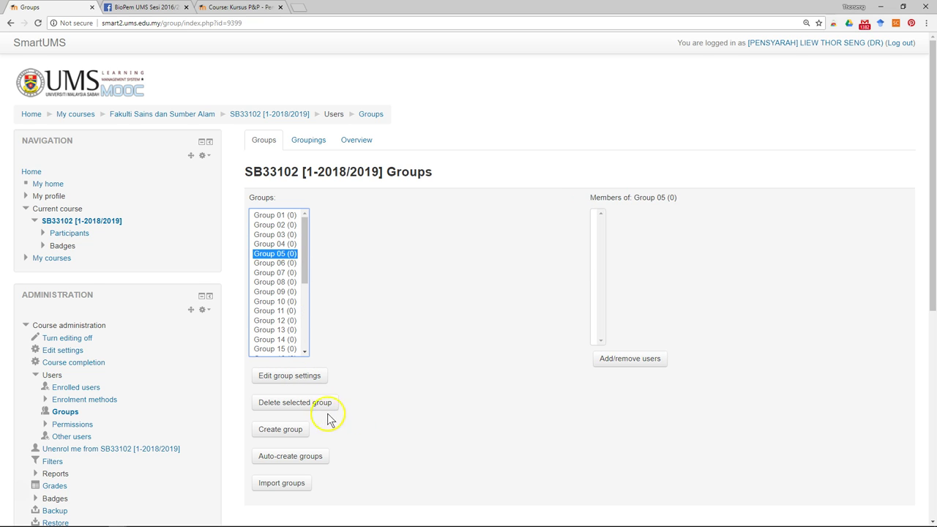
{"action": "left_click_drag", "start_coordinate": [306, 266], "coordinate": [311, 345]}
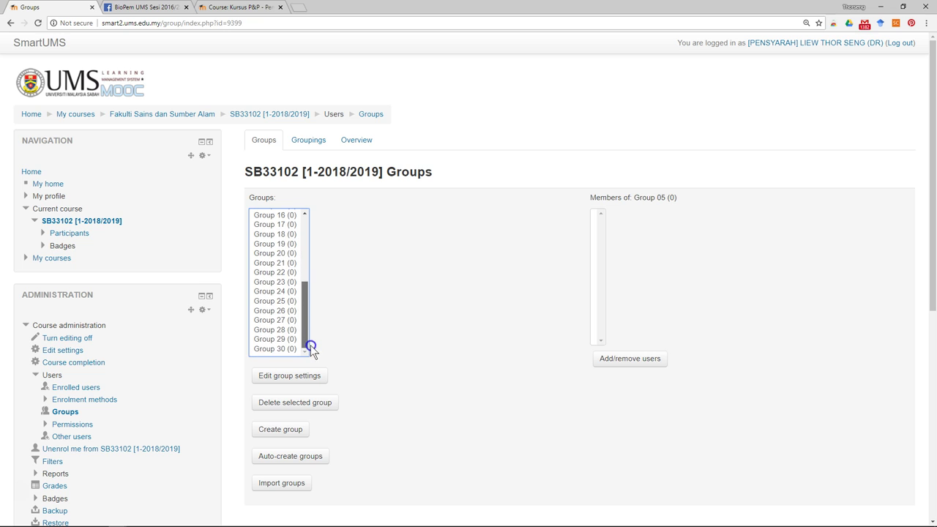
- Start creating a new group and replace the prefilled group name with Group 31
{"action": "left_click", "coordinate": [274, 431]}
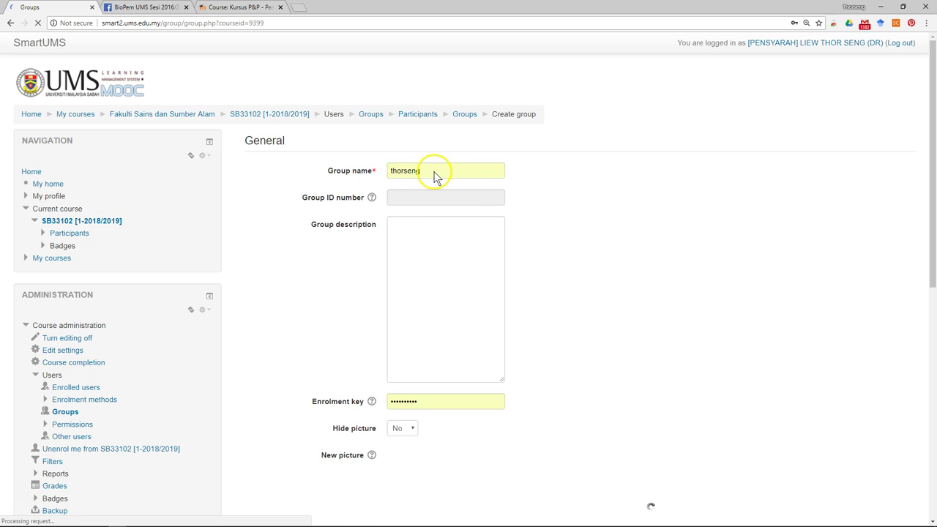
{"action": "left_click", "coordinate": [434, 170]}
{"action": "left_click", "coordinate": [352, 170]}
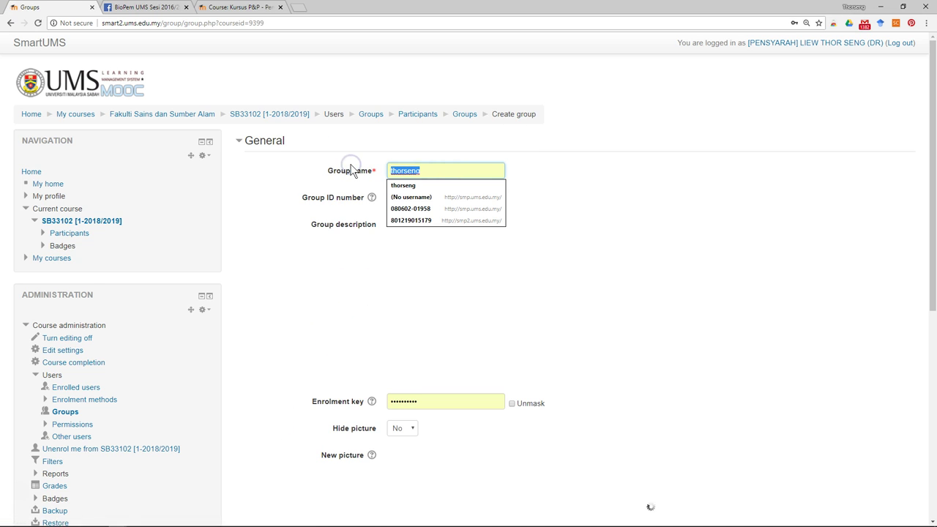
{"action": "type", "text": "Group 31"}
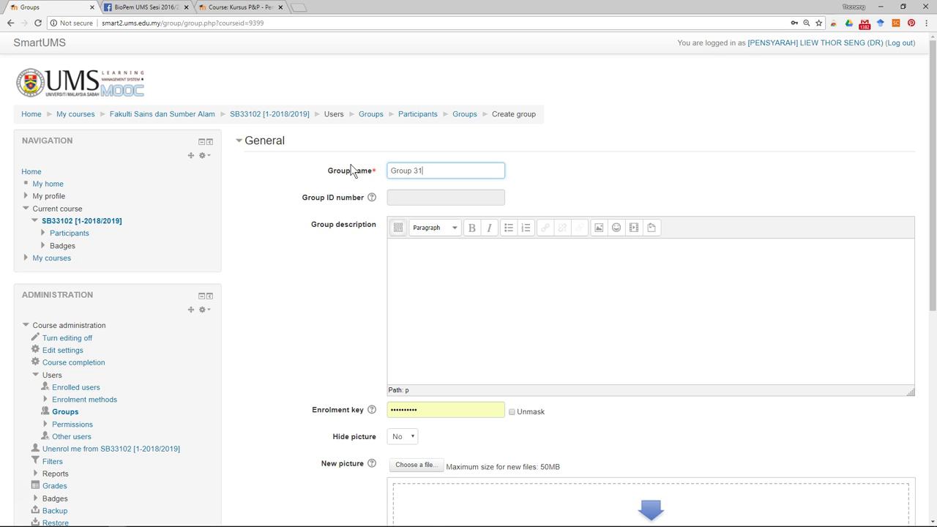
- Save the new Group 31 with its picture and description settings left at their defaults
{"action": "scroll", "coordinate": [459, 319], "scroll_direction": "down", "scroll_amount": 3}
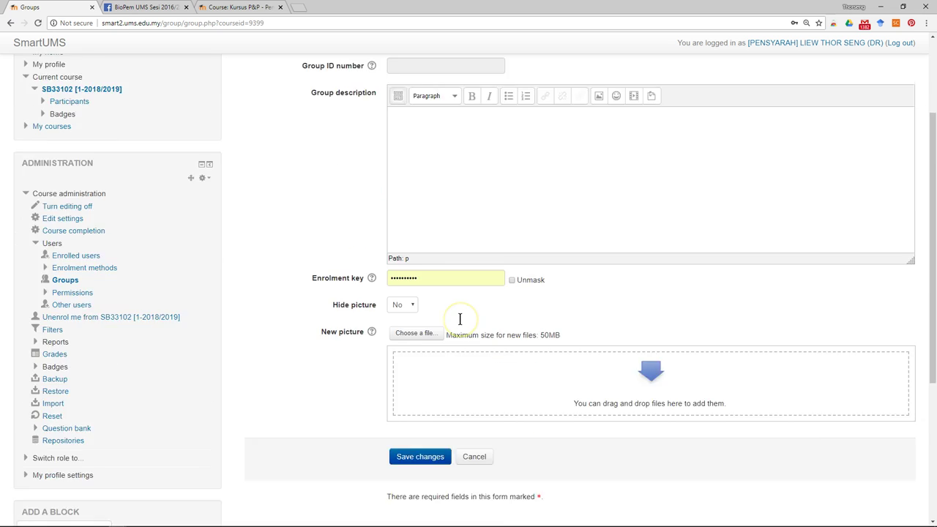
{"action": "scroll", "coordinate": [460, 319], "scroll_direction": "down", "scroll_amount": 5}
{"action": "left_click", "coordinate": [410, 263]}
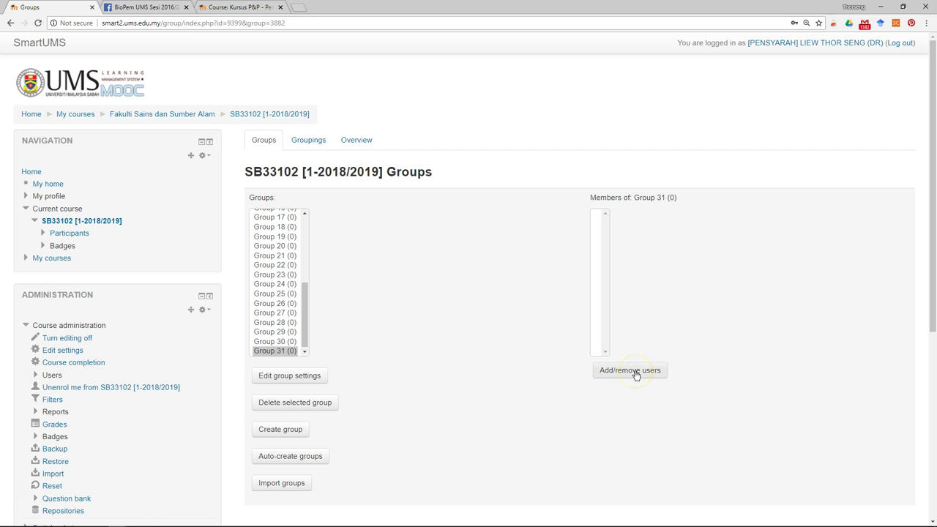
- Add the first and fourth listed students to Group 31, and return to the groups overview
{"action": "left_click", "coordinate": [274, 351]}
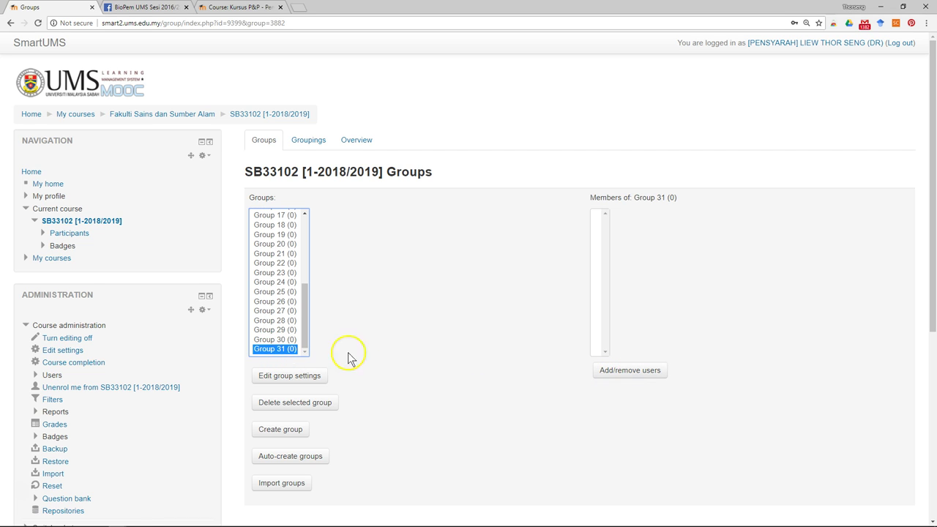
{"action": "left_click", "coordinate": [622, 370]}
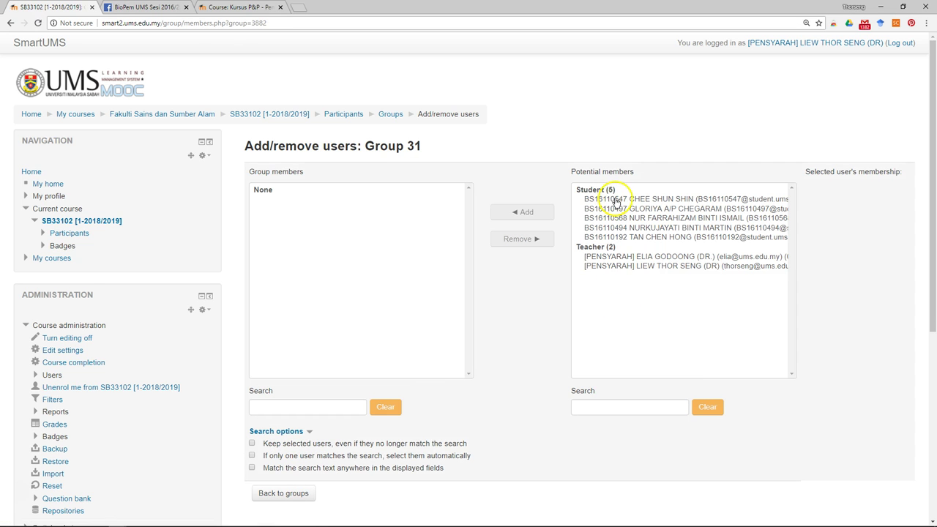
{"action": "left_click", "coordinate": [618, 199]}
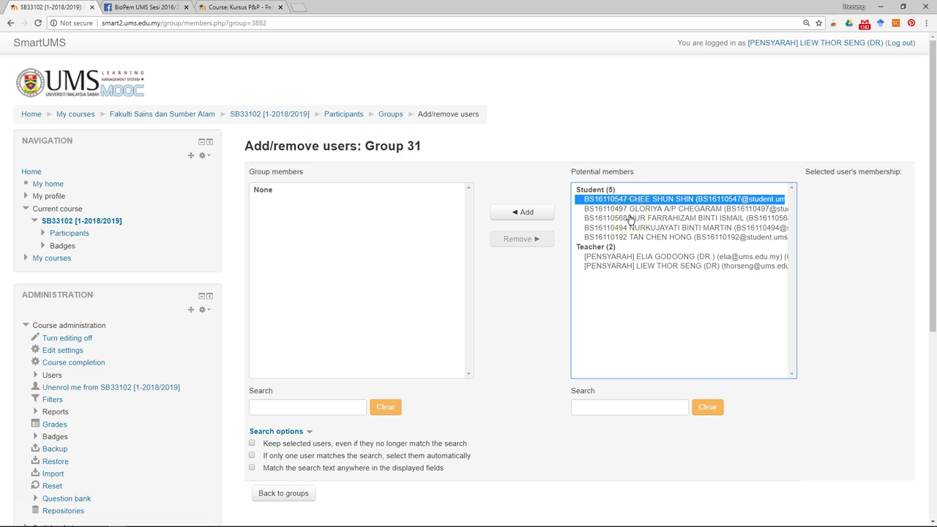
{"action": "left_click", "coordinate": [672, 228], "text": "ctrl"}
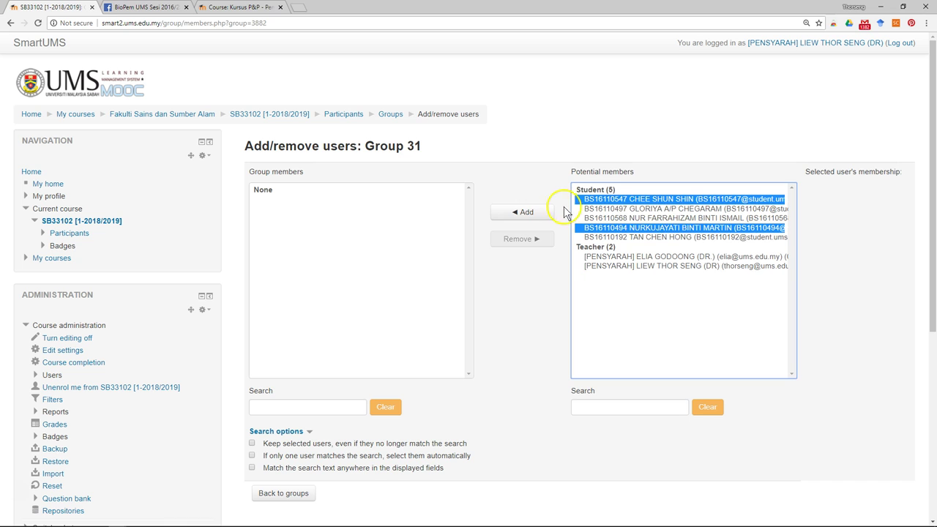
{"action": "left_click", "coordinate": [526, 213]}
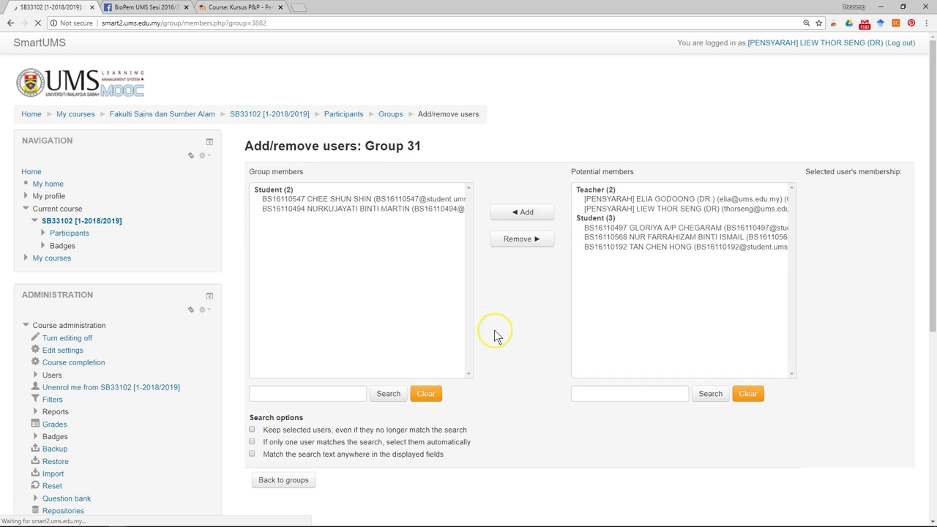
{"action": "scroll", "coordinate": [494, 333], "scroll_direction": "down", "scroll_amount": 3}
{"action": "left_click", "coordinate": [293, 372]}
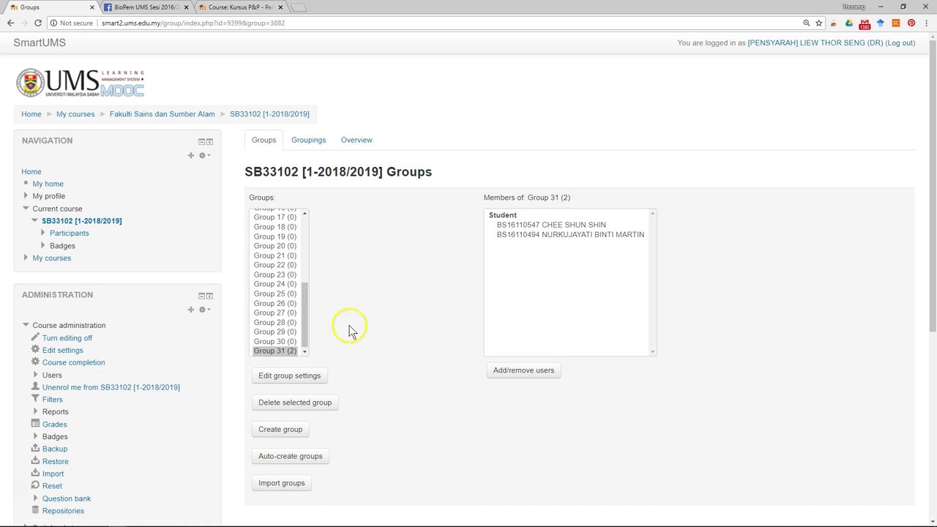
- Check the membership of Groups 01, 02 and 31, including the individual student entries in Group 31
{"action": "left_click_drag", "start_coordinate": [304, 308], "coordinate": [313, 233]}
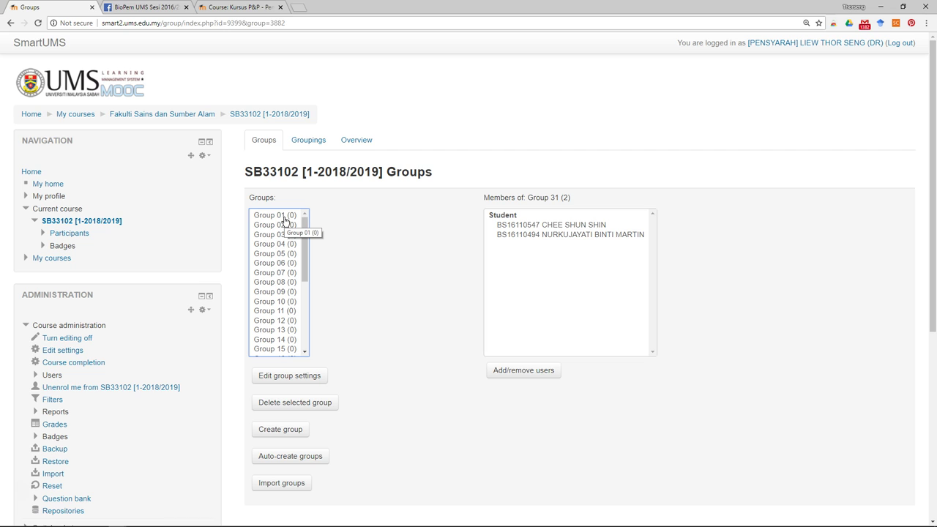
{"action": "left_click", "coordinate": [285, 217]}
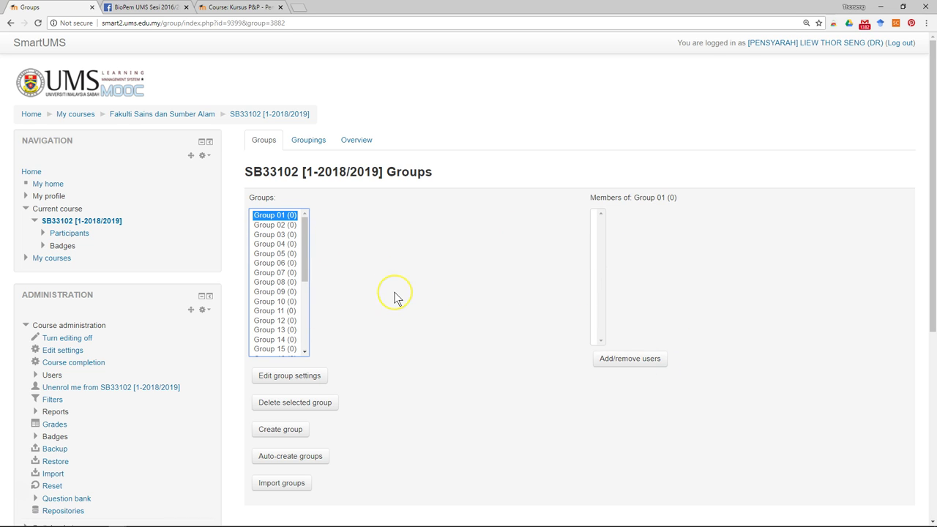
{"action": "scroll", "coordinate": [396, 299], "scroll_direction": "down", "scroll_amount": 2}
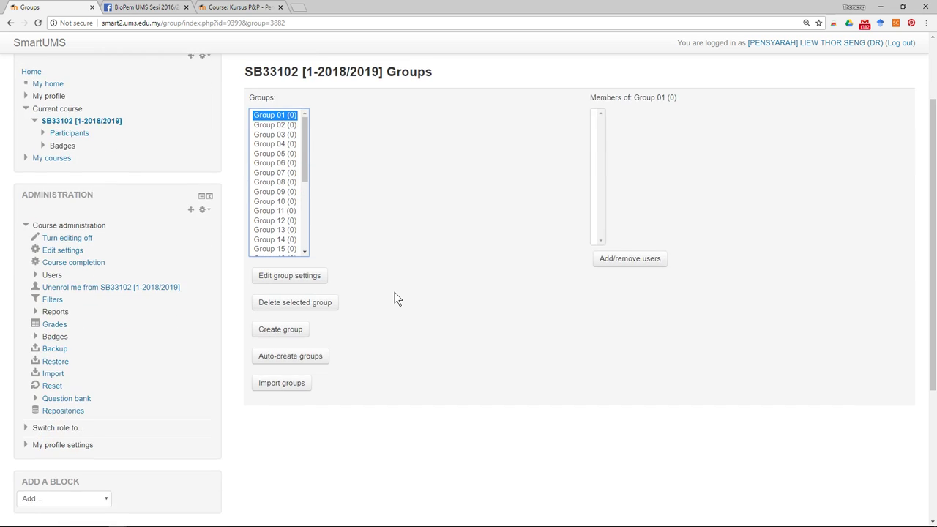
{"action": "scroll", "coordinate": [395, 299], "scroll_direction": "up", "scroll_amount": 1}
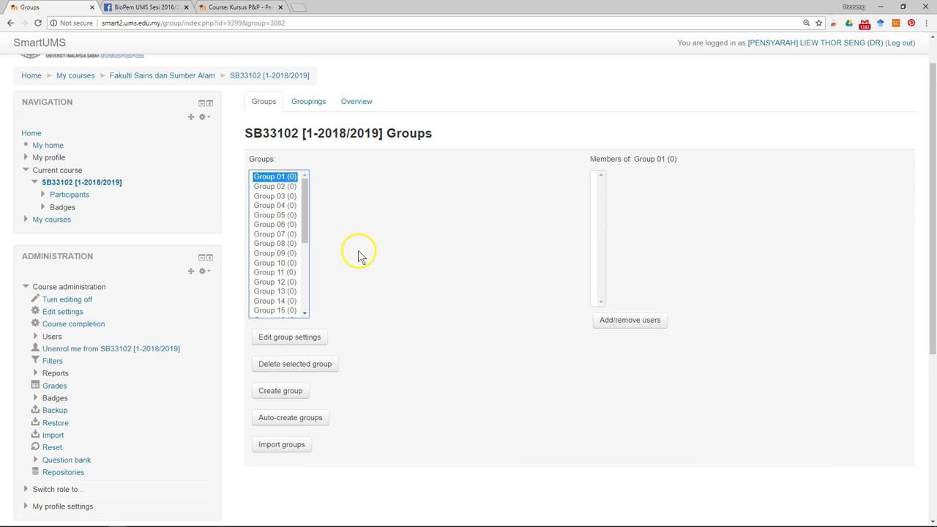
{"action": "left_click", "coordinate": [287, 187]}
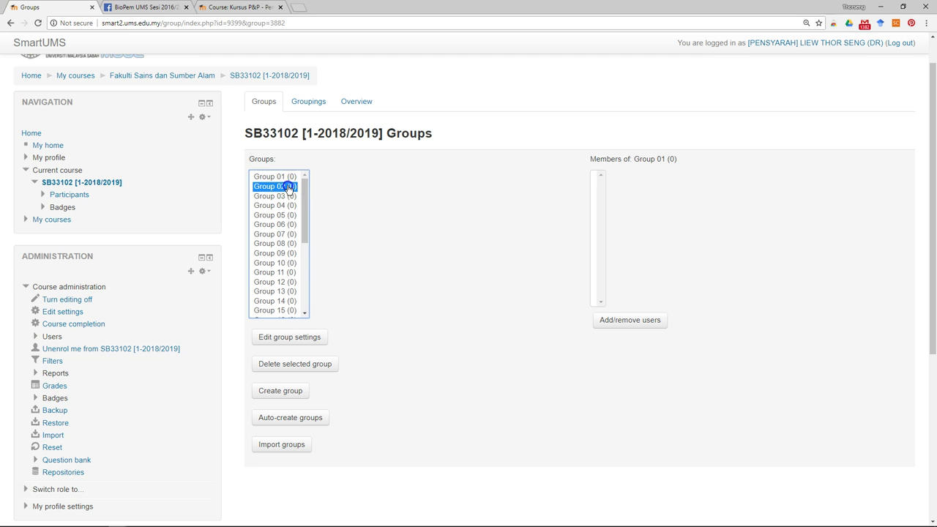
{"action": "left_click_drag", "start_coordinate": [305, 236], "coordinate": [308, 315]}
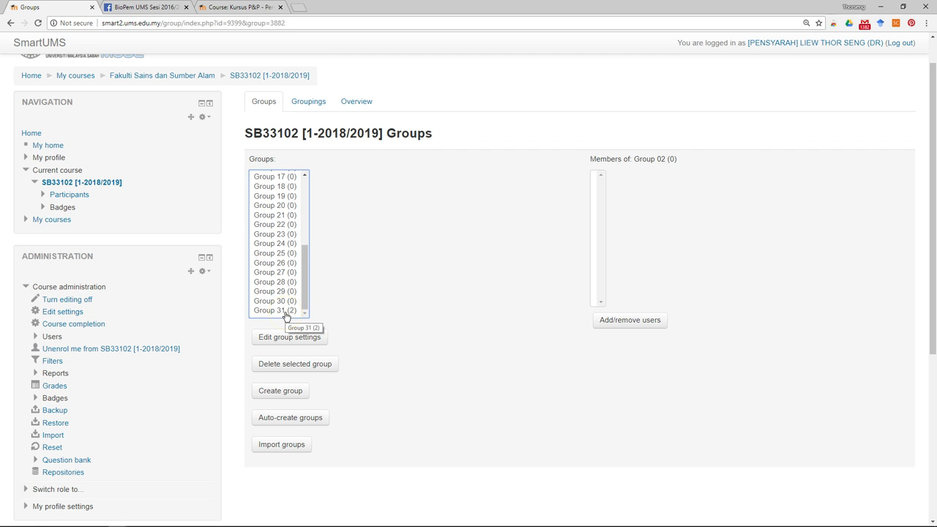
{"action": "left_click", "coordinate": [286, 313]}
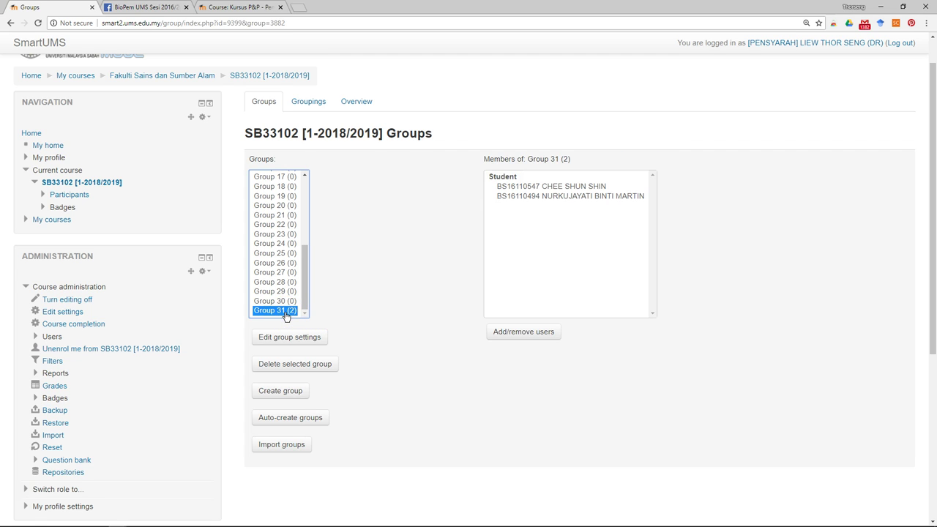
{"action": "left_click", "coordinate": [561, 196]}
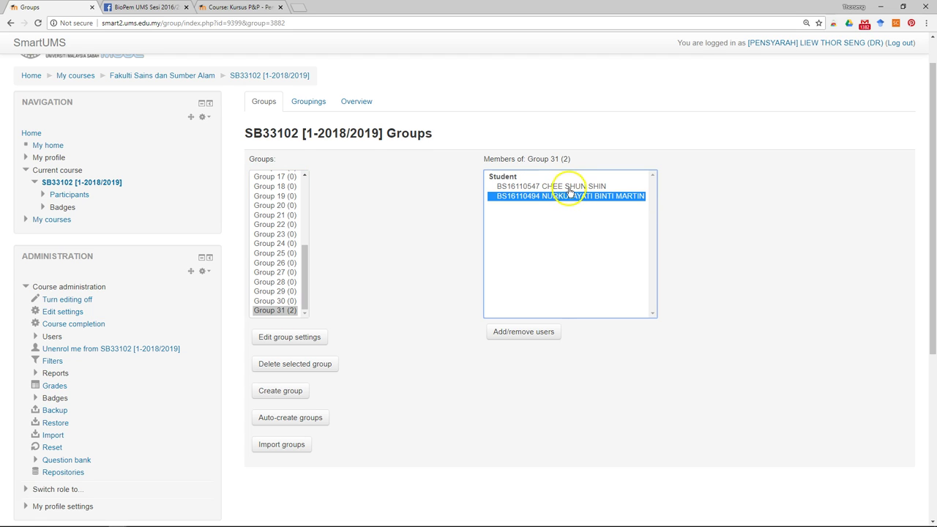
{"action": "left_click", "coordinate": [565, 185]}
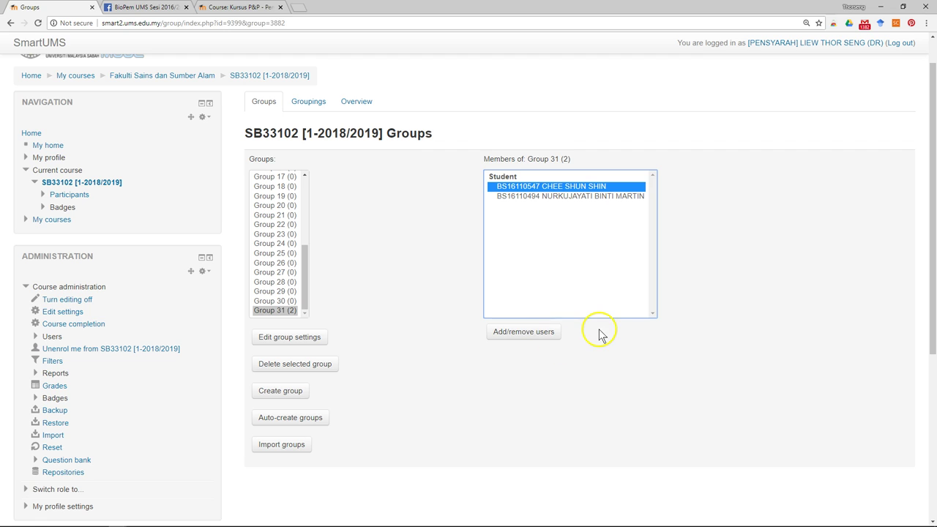
{"action": "left_click", "coordinate": [584, 196]}
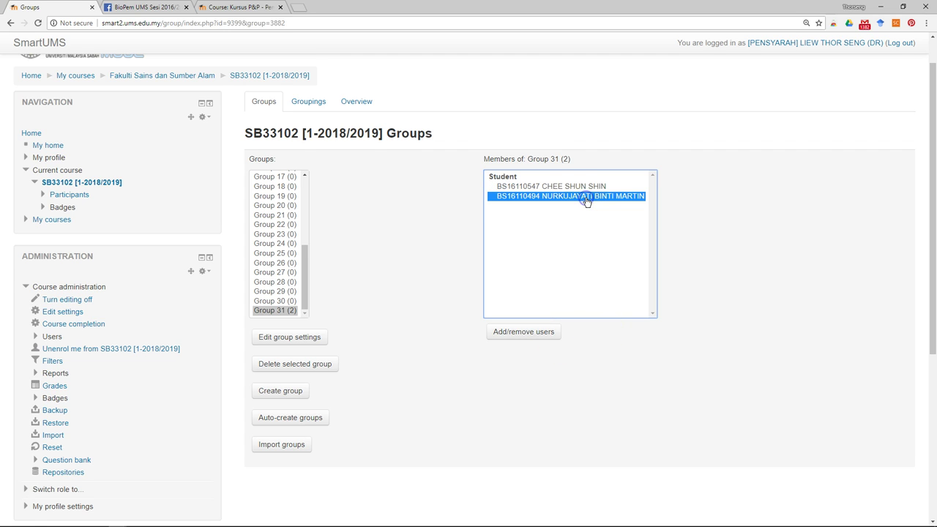
- Remove both students from Group 31
{"action": "left_click", "coordinate": [516, 339]}
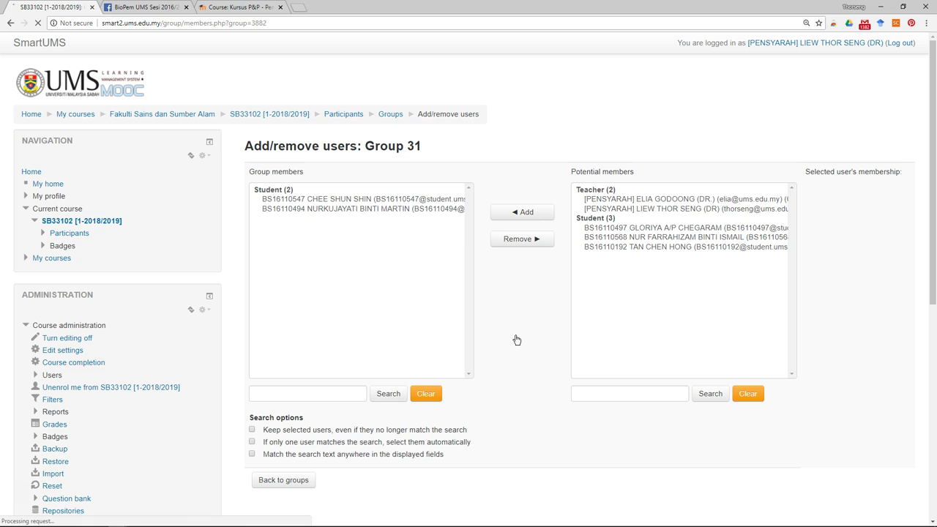
{"action": "left_click", "coordinate": [409, 200]}
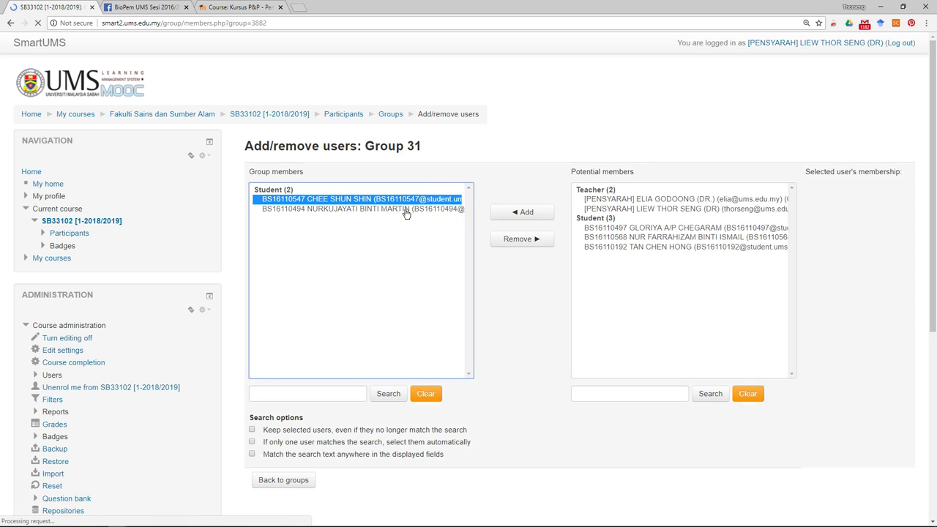
{"action": "left_click", "coordinate": [410, 211], "text": "shift"}
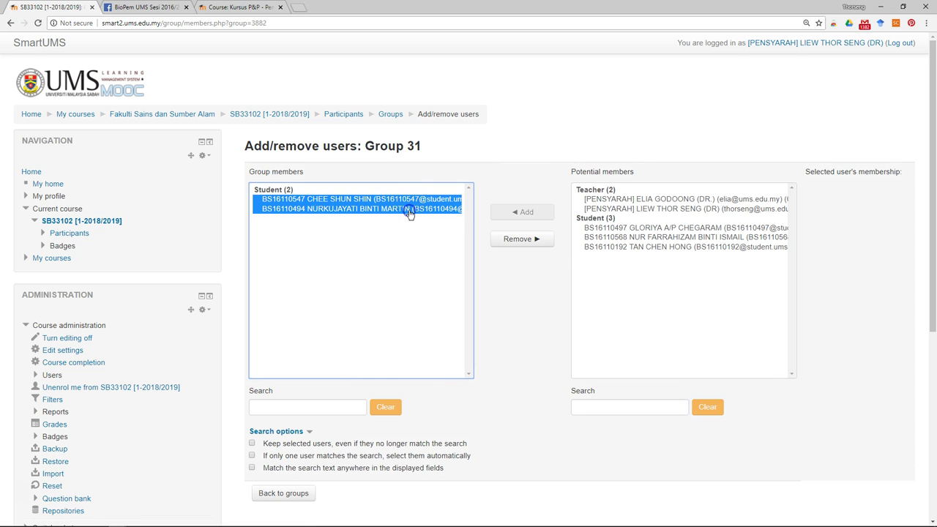
{"action": "left_click", "coordinate": [534, 241]}
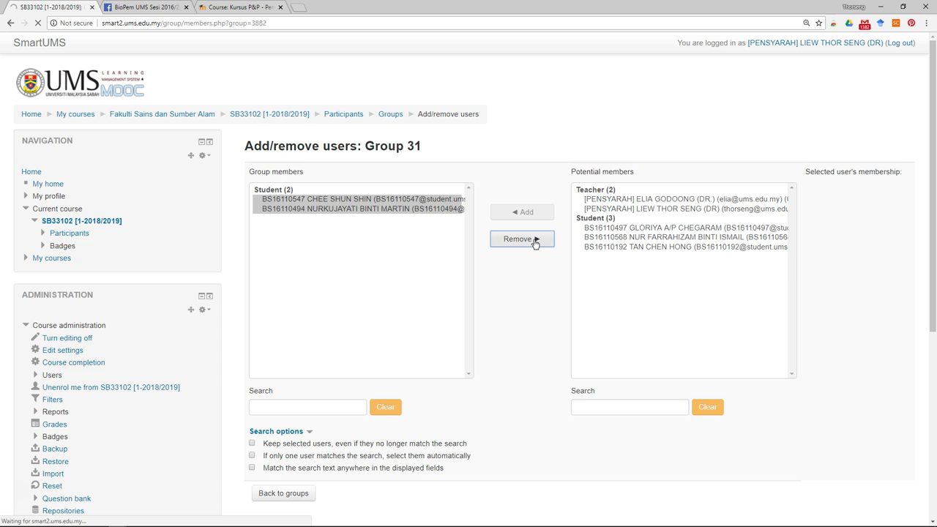
{"action": "scroll", "coordinate": [535, 244], "scroll_direction": "down", "scroll_amount": 1}
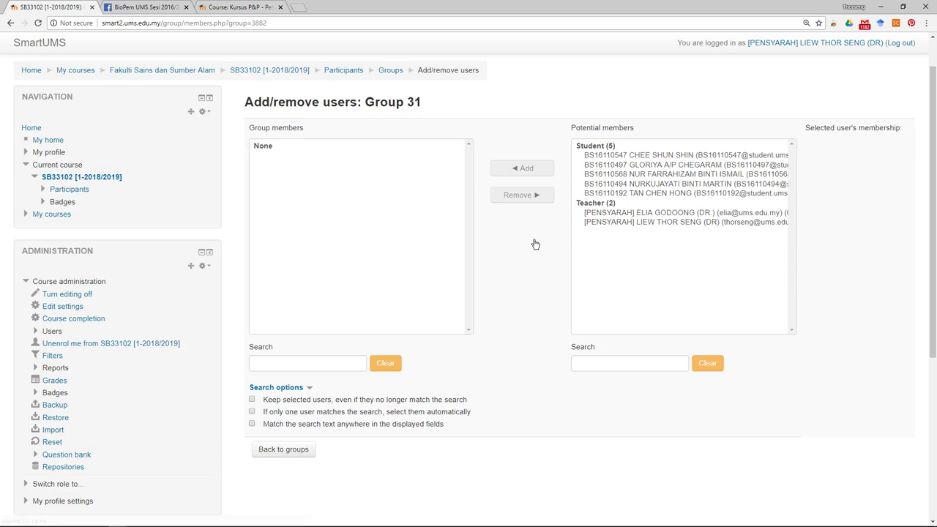
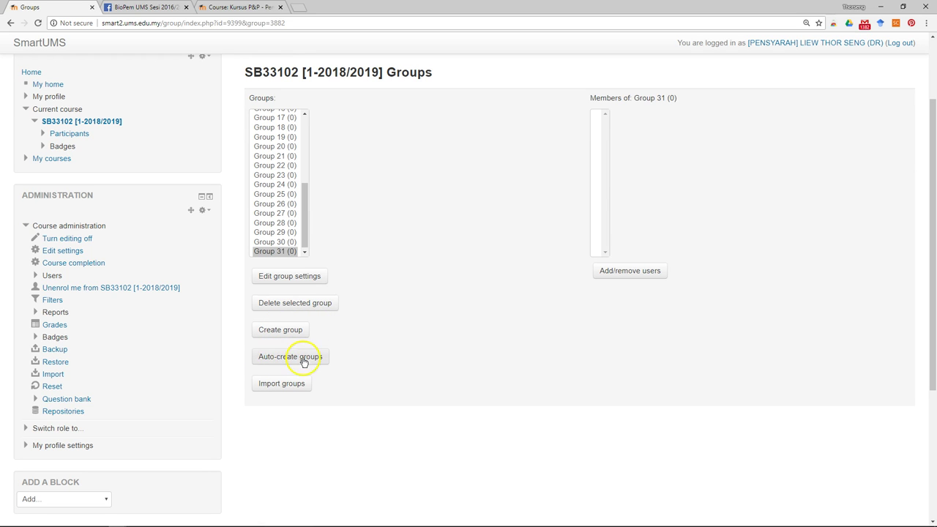
- Start auto-creating groups based on the number of groups, with a group count of 2
{"action": "left_click_drag", "start_coordinate": [305, 225], "coordinate": [298, 134]}
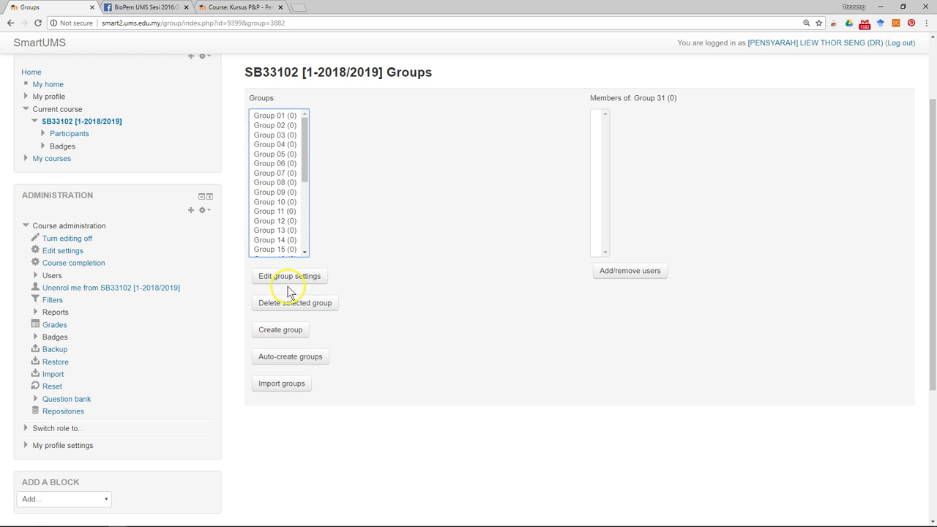
{"action": "left_click", "coordinate": [286, 362]}
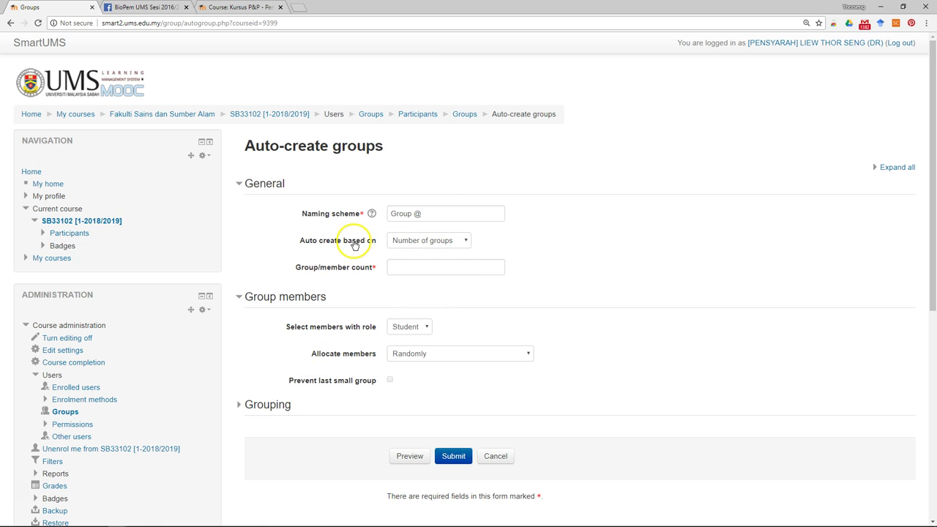
{"action": "left_click", "coordinate": [414, 243]}
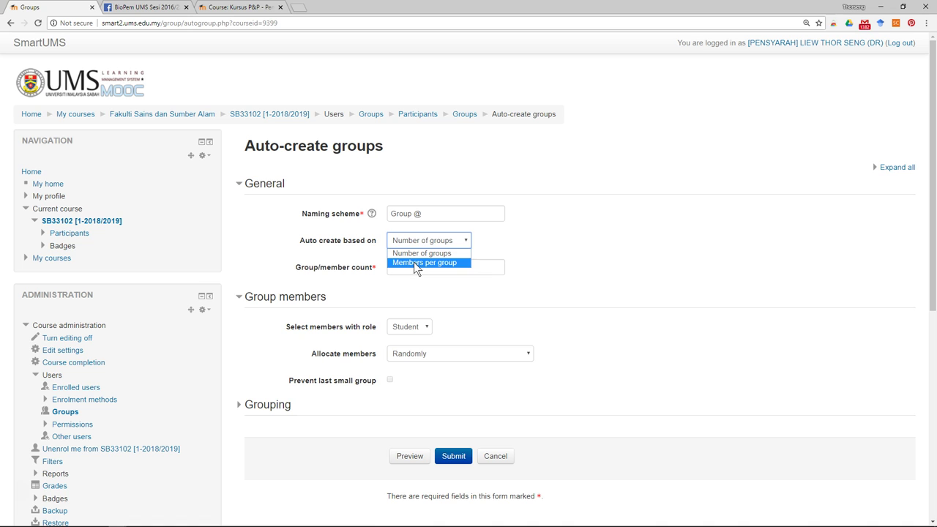
{"action": "left_click", "coordinate": [414, 262]}
{"action": "left_click", "coordinate": [414, 266]}
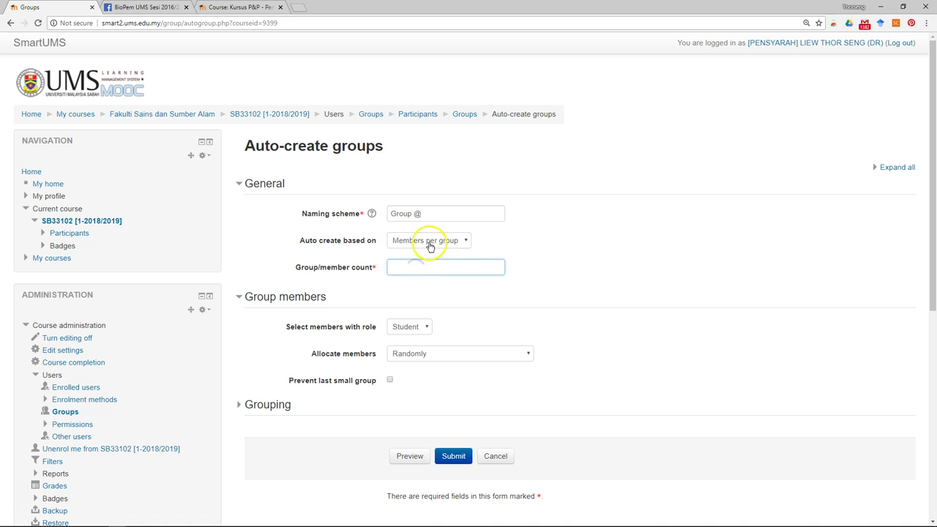
{"action": "left_click", "coordinate": [429, 241]}
{"action": "left_click", "coordinate": [423, 252]}
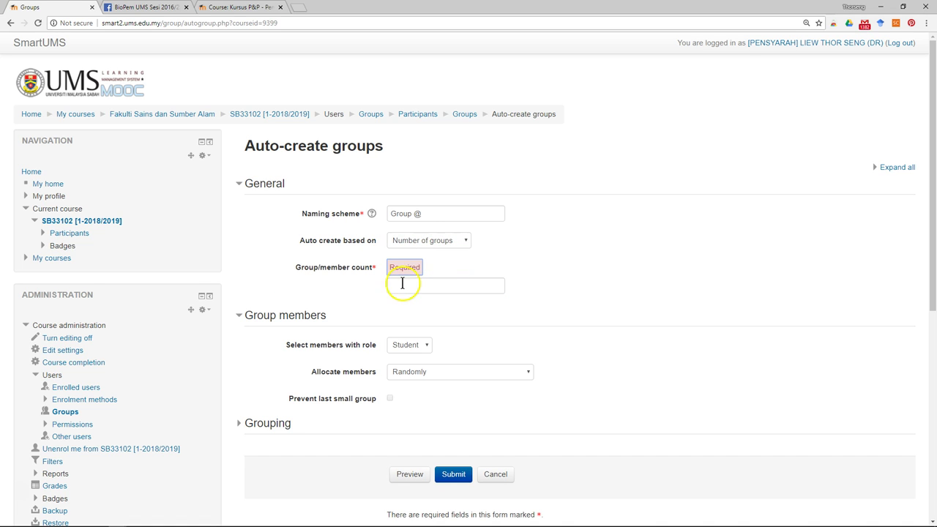
{"action": "left_click", "coordinate": [410, 286]}
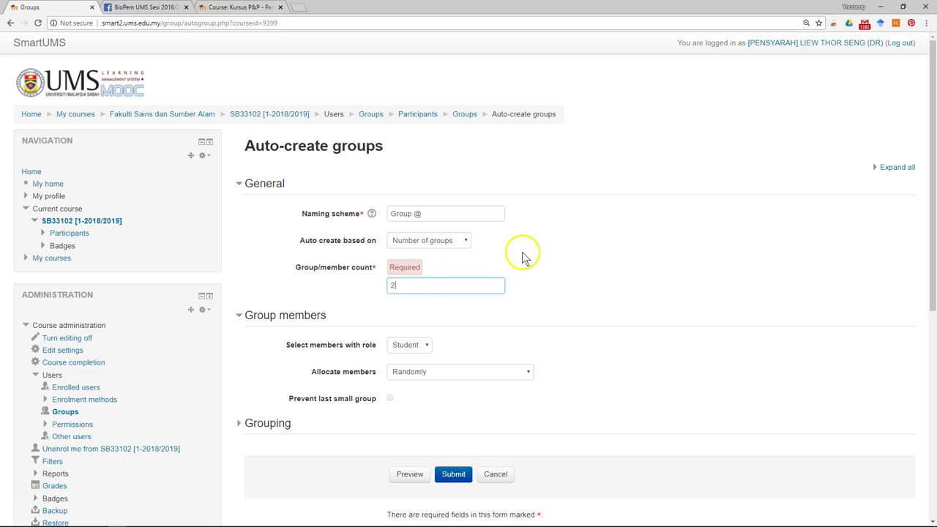
- Base the automatic group creation on members per group and set the member count to 5
{"action": "left_click", "coordinate": [448, 242]}
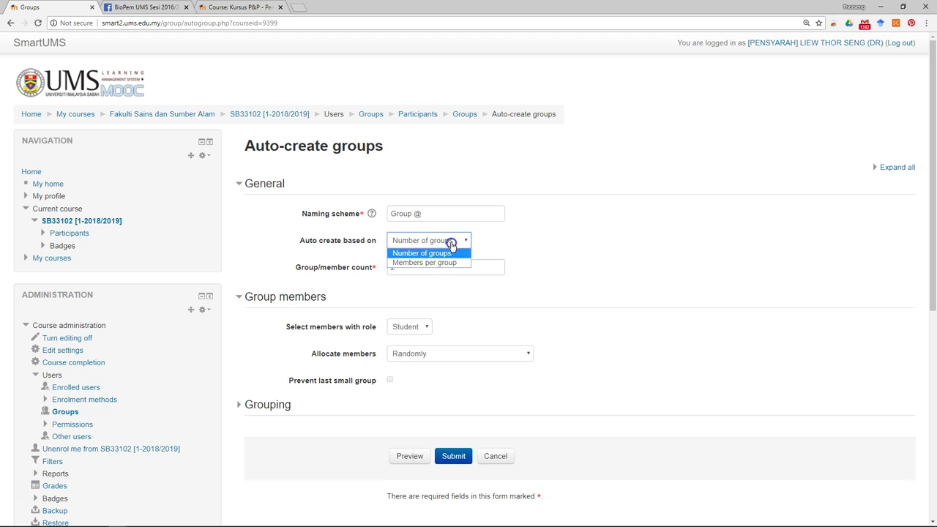
{"action": "left_click", "coordinate": [429, 263]}
{"action": "left_click", "coordinate": [364, 271]}
{"action": "left_click", "coordinate": [520, 256]}
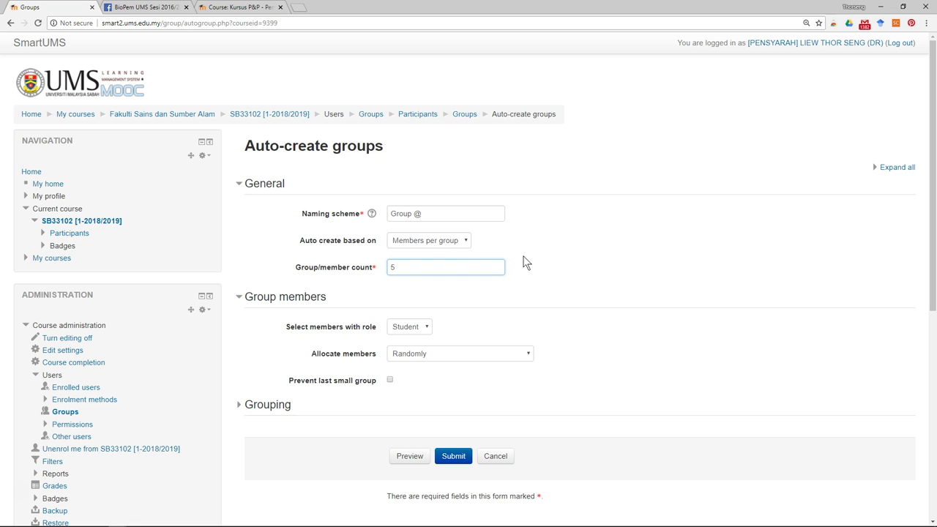
- Clear the group/member count and make the emptied field ready for a new value
{"action": "left_click", "coordinate": [400, 268]}
{"action": "left_click", "coordinate": [395, 266]}
{"action": "left_click", "coordinate": [449, 300]}
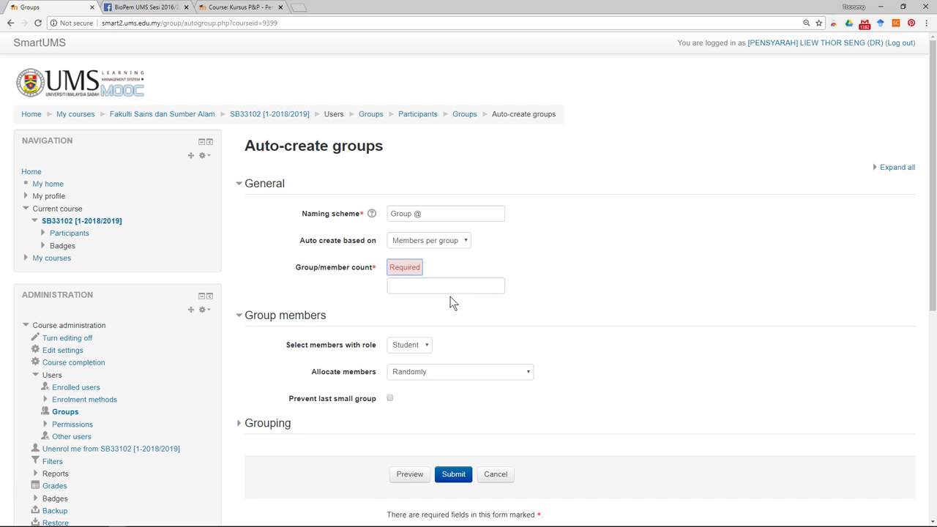
{"action": "scroll", "coordinate": [450, 303], "scroll_direction": "down", "scroll_amount": 1}
{"action": "left_click", "coordinate": [412, 246]}
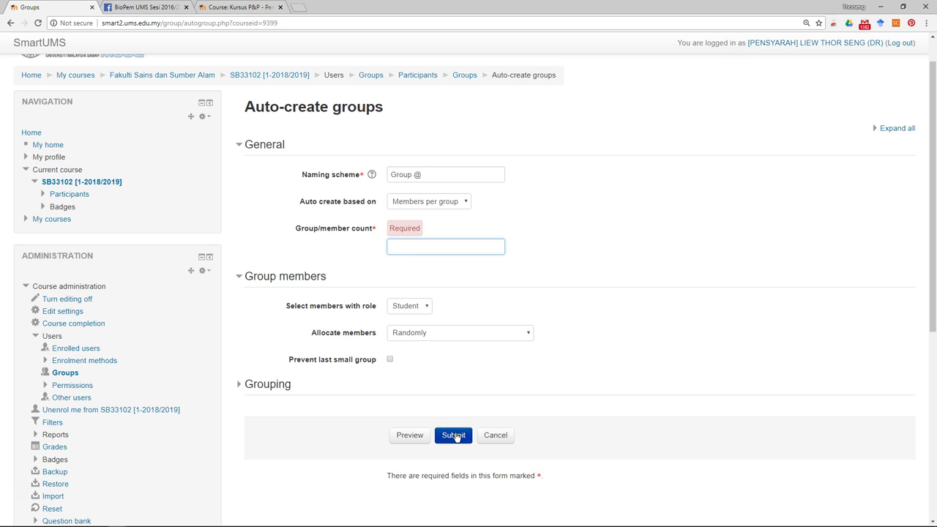